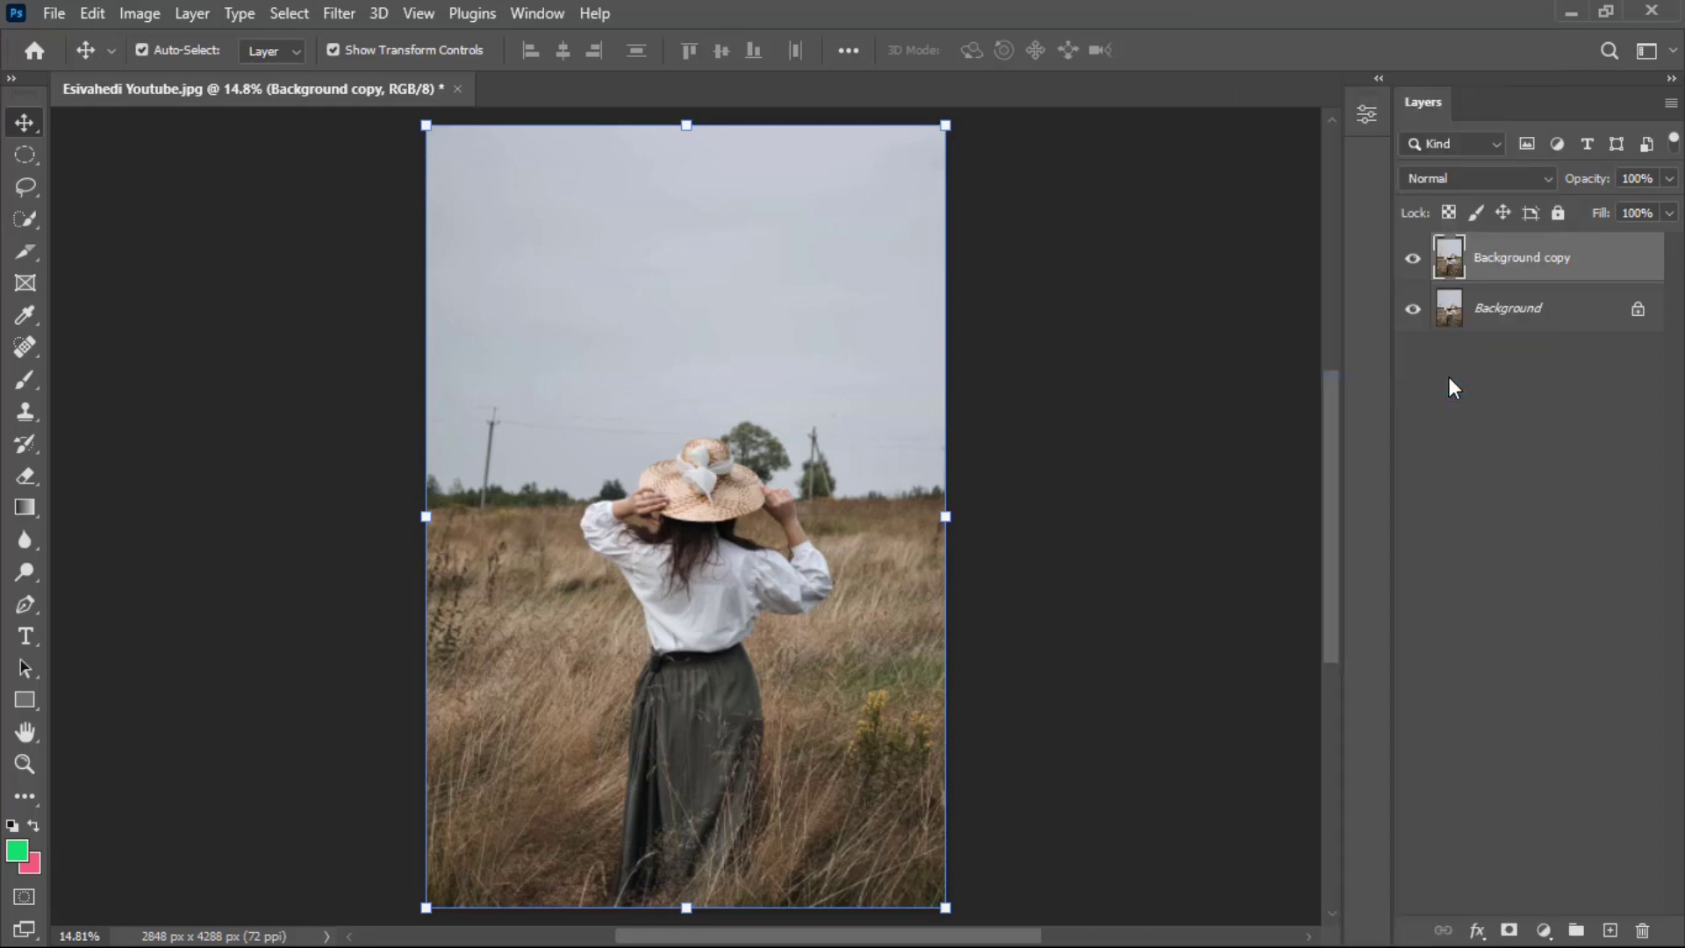
Step: Open the Camera Raw Filter on the Background copy layer and show a side-by-side before/after comparison
{"action": "left_click", "coordinate": [330, 15]}
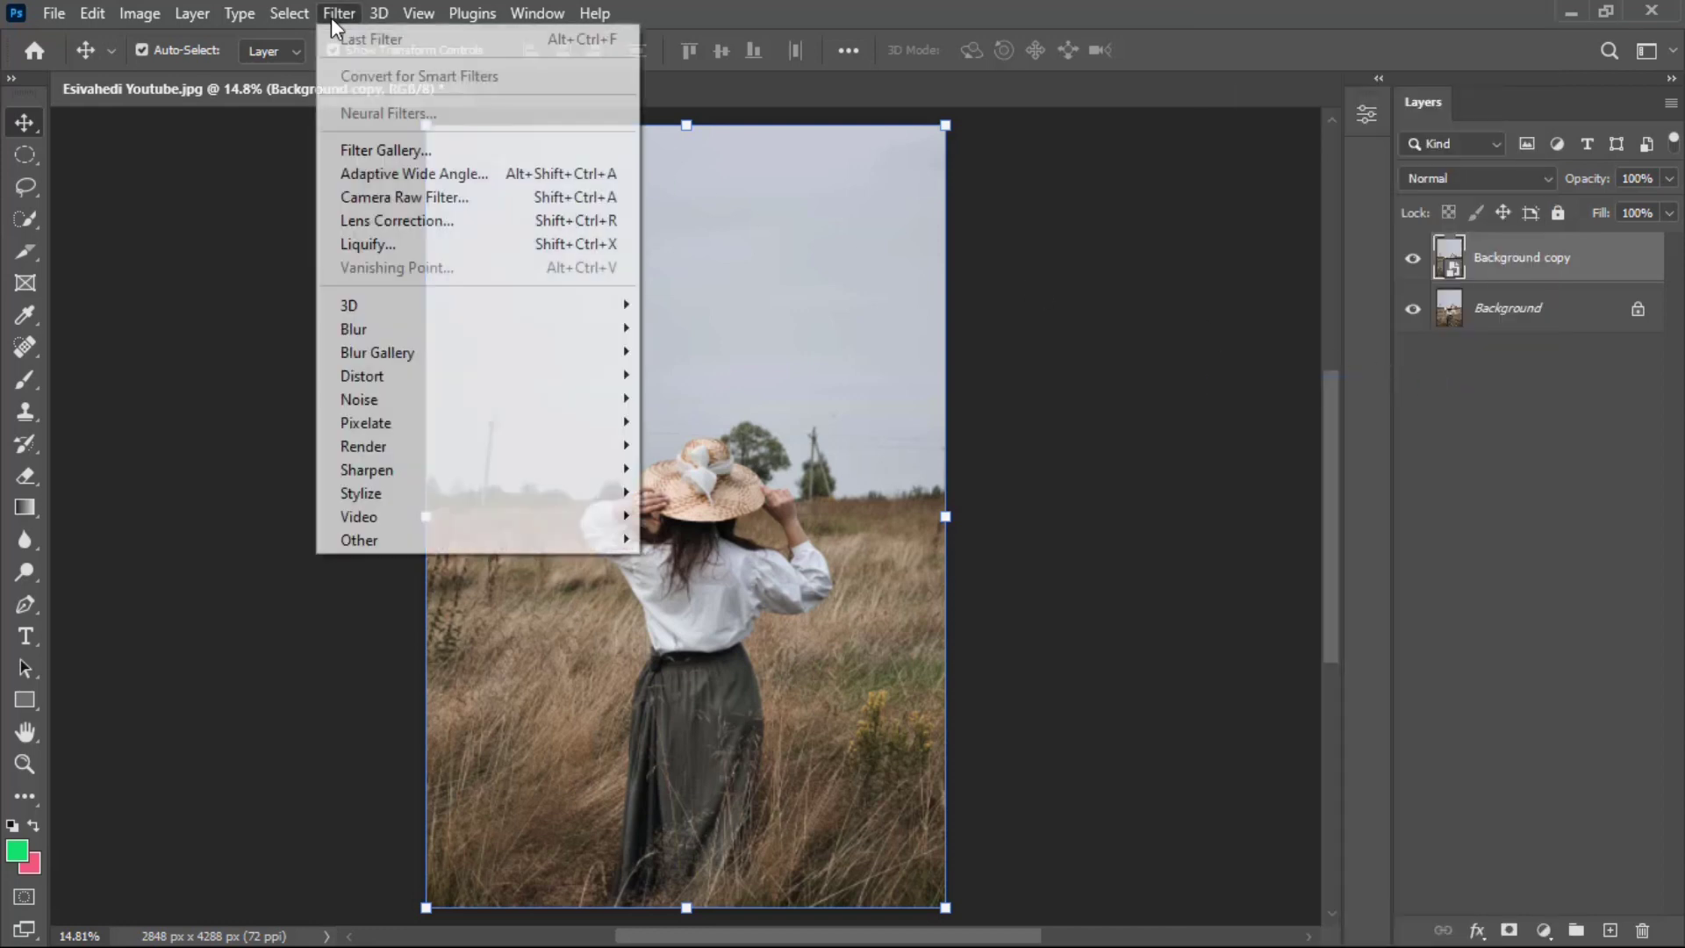
{"action": "left_click", "coordinate": [419, 197]}
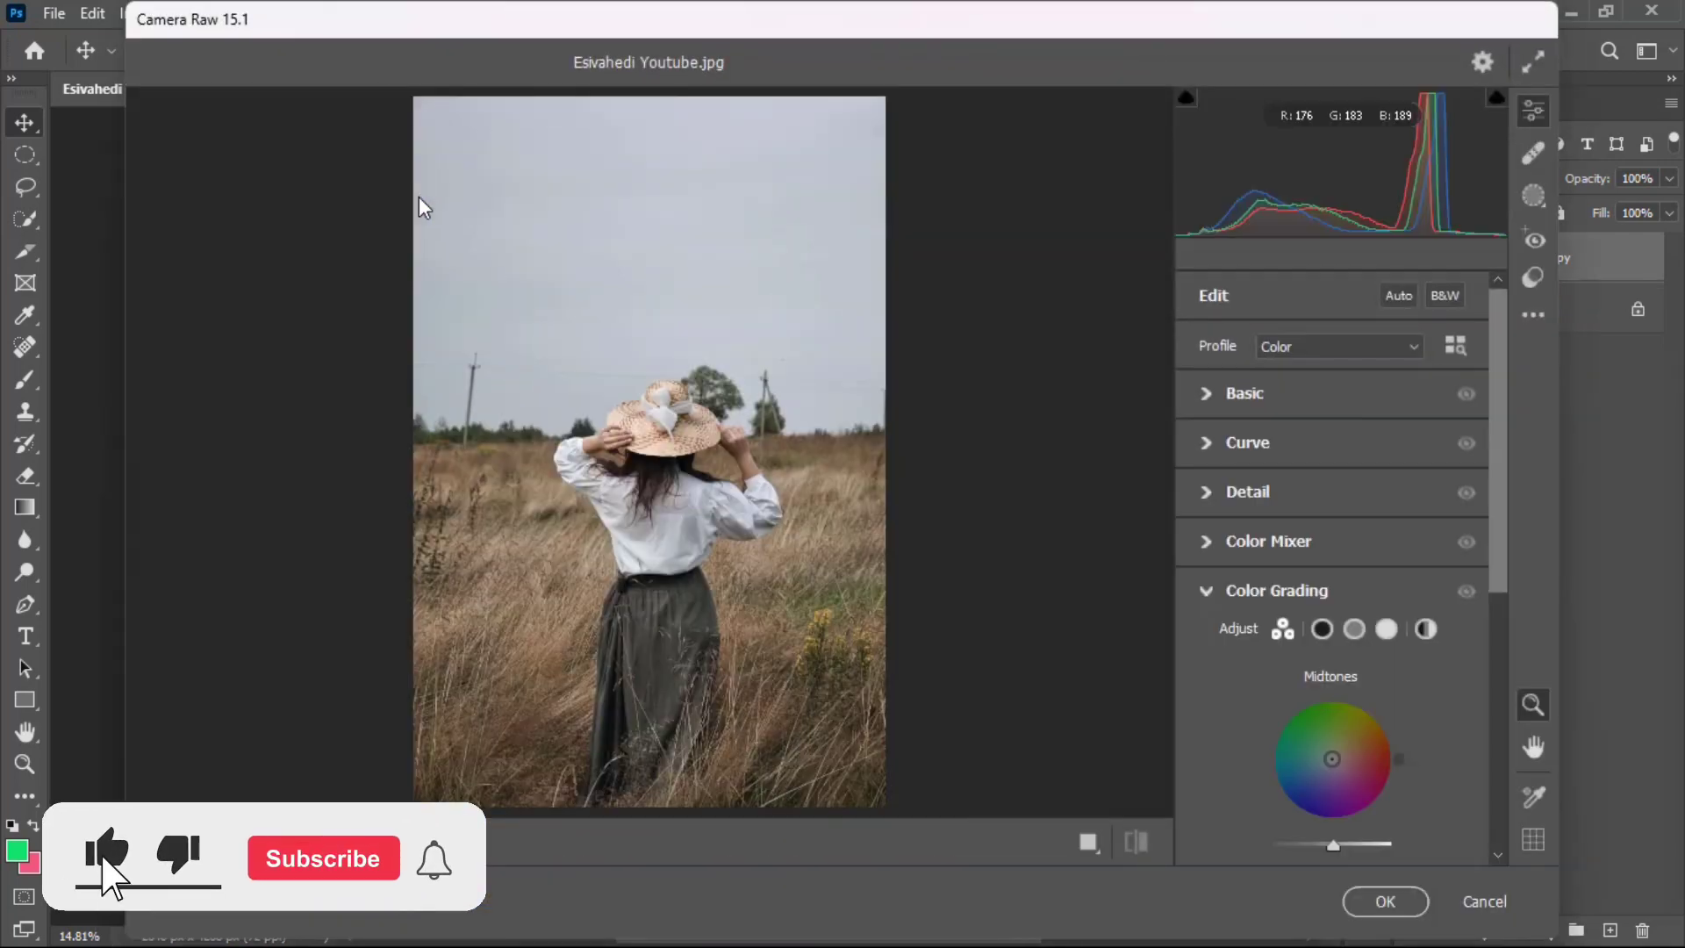
{"action": "key", "text": "q"}
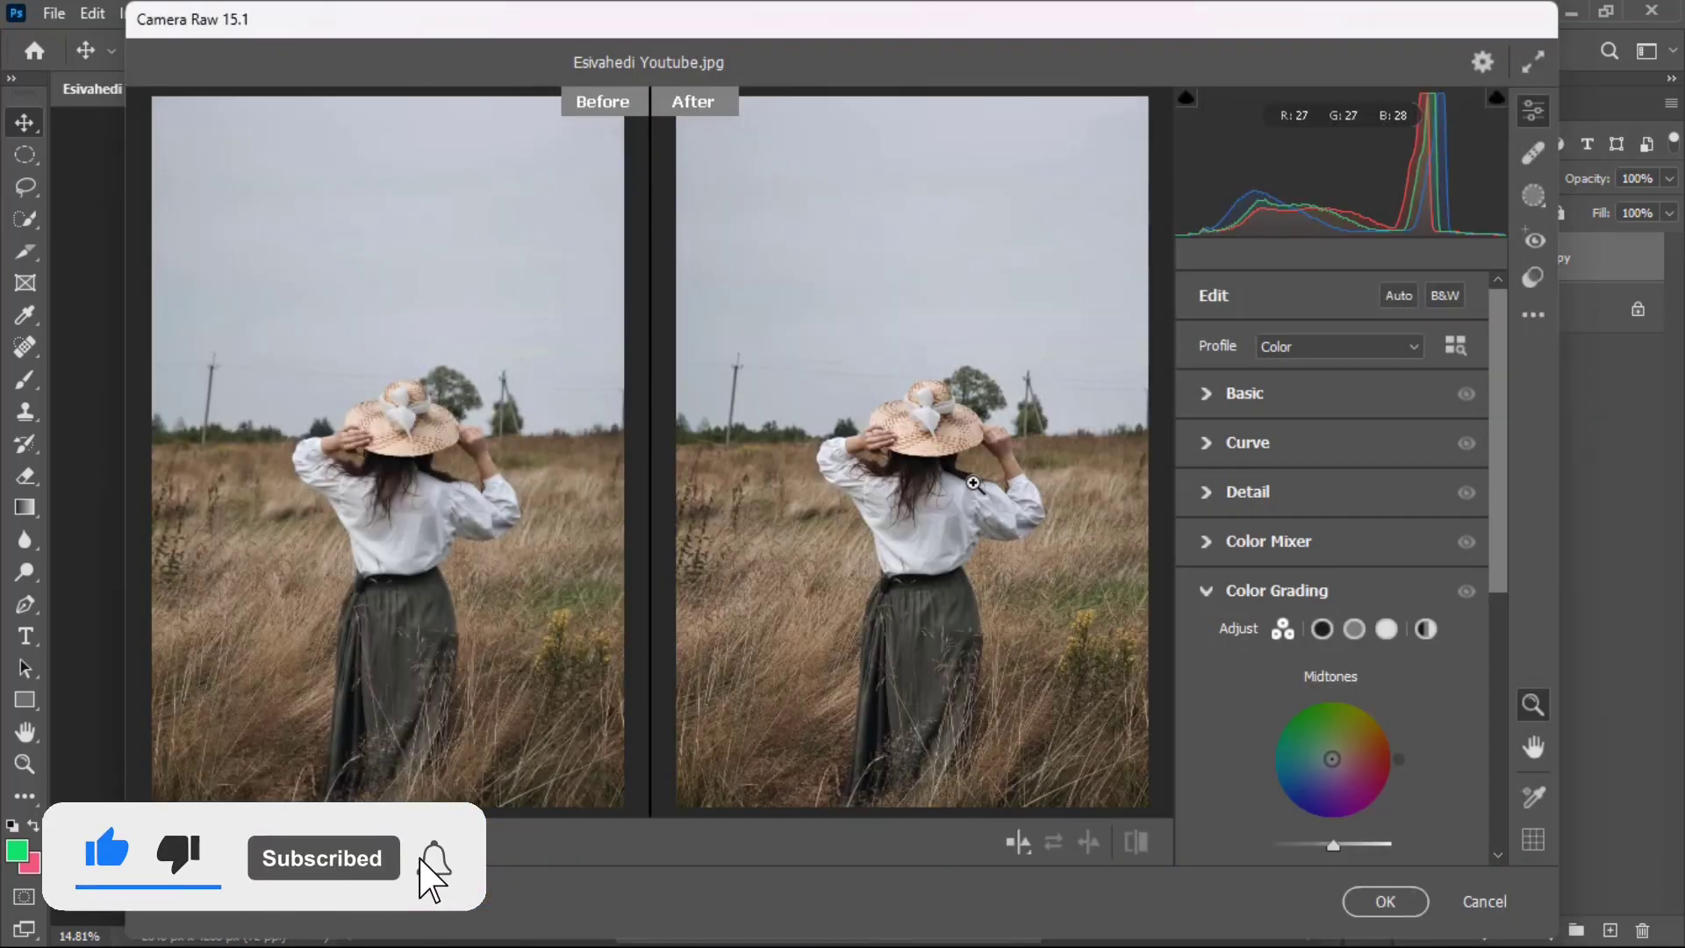
{"action": "scroll", "coordinate": [987, 488], "scroll_direction": "up", "scroll_amount": 1}
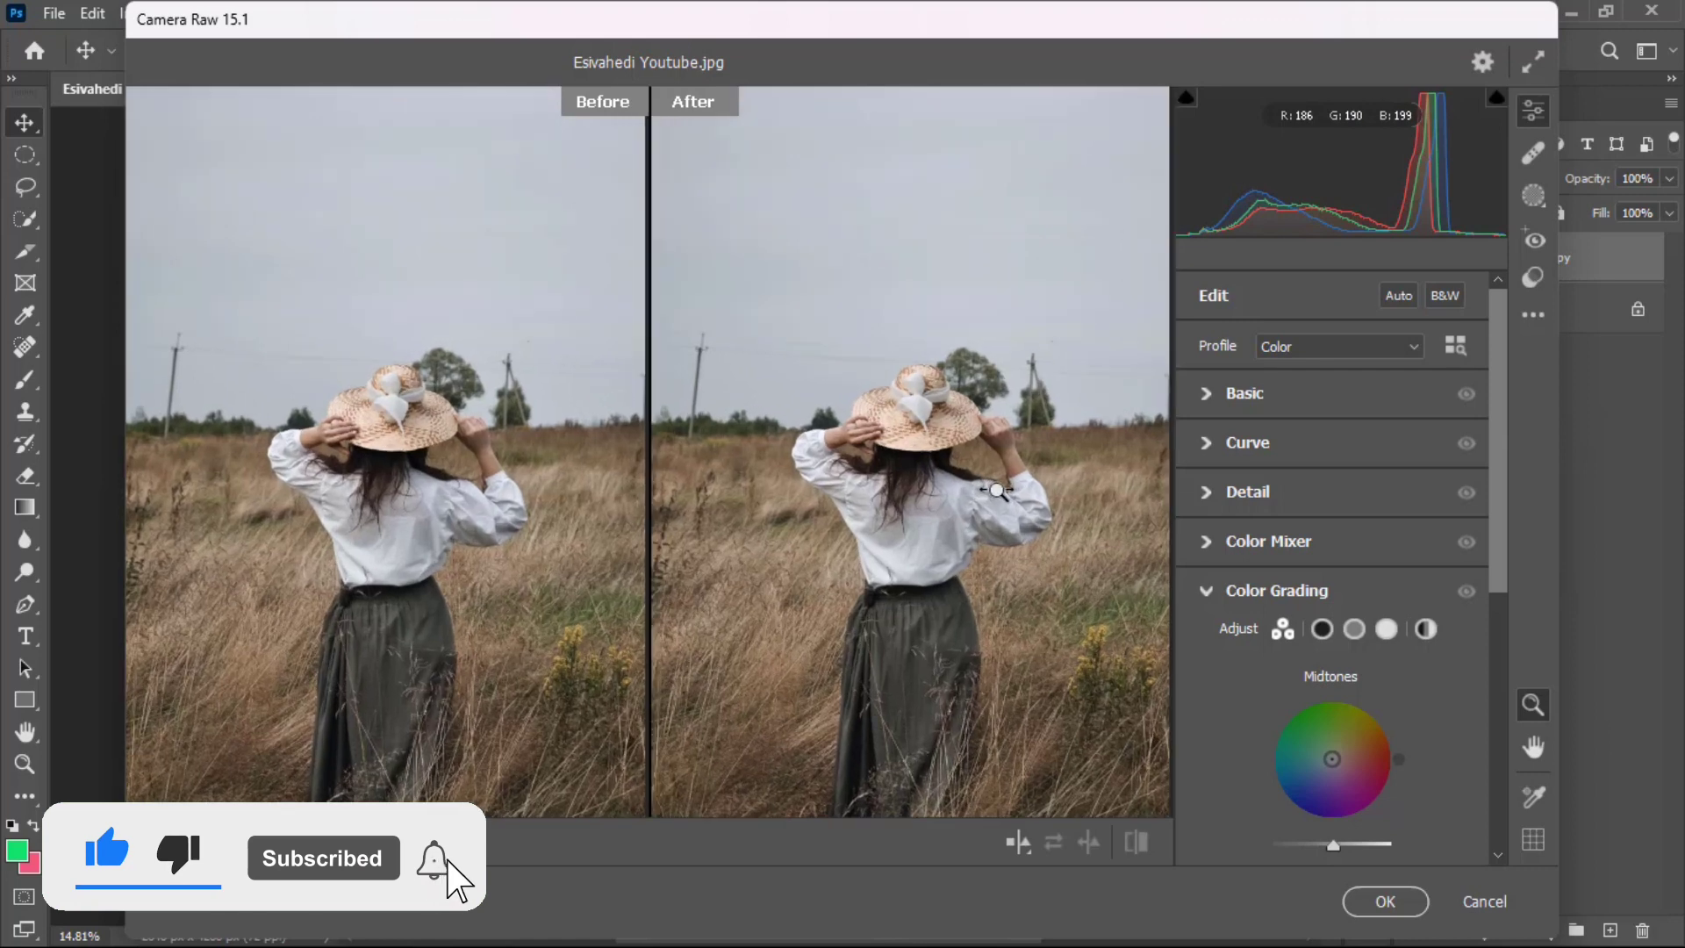
Step: In the Basic adjustments, set Temperature -5, Tint -20, Exposure -1.70, Contrast +10, Highlights +40, Shadows +25 and Whites +35
{"action": "left_click", "coordinate": [1220, 399]}
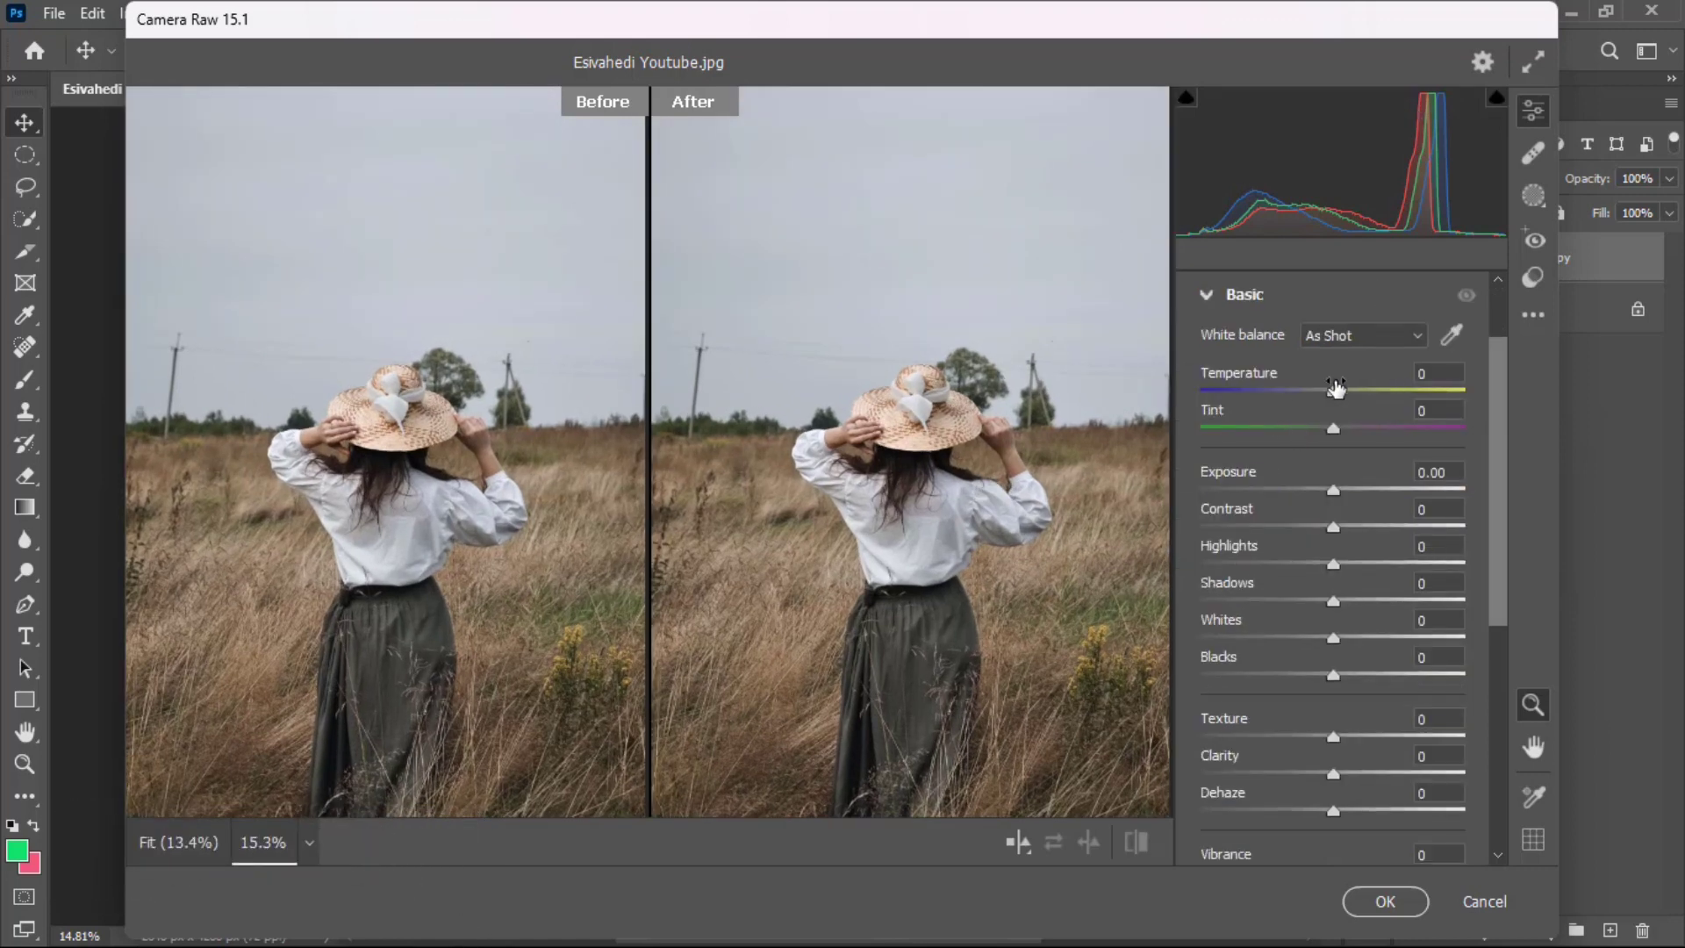
{"action": "left_click_drag", "start_coordinate": [1334, 394], "coordinate": [1309, 432]}
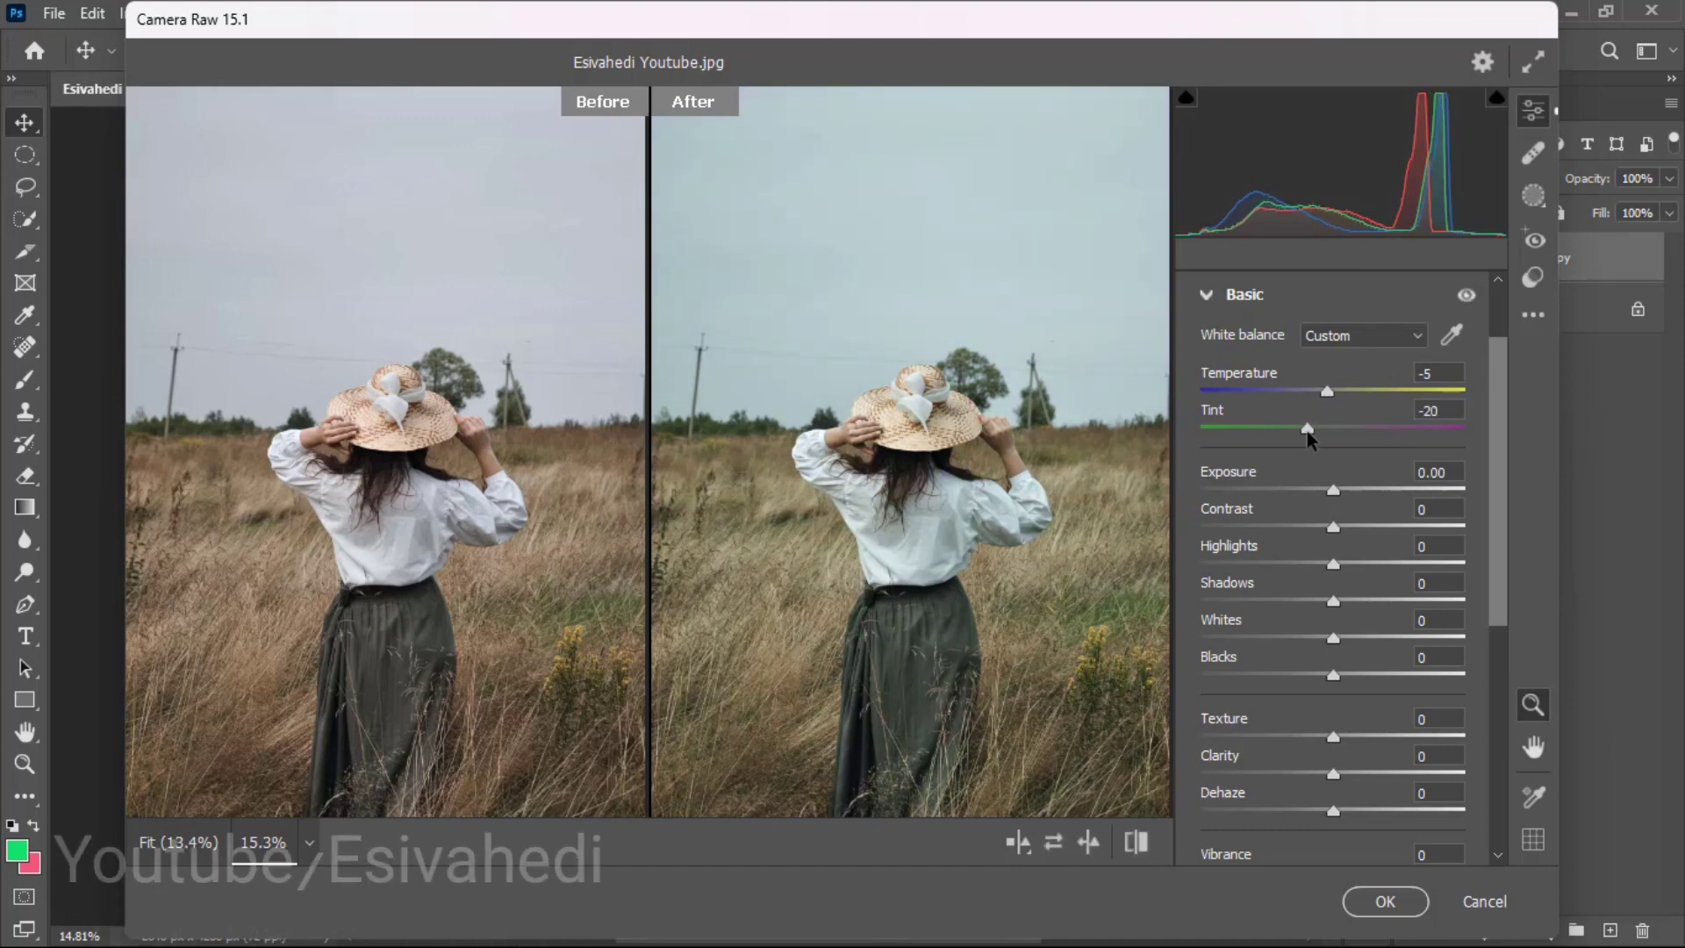
{"action": "left_click_drag", "start_coordinate": [1335, 494], "coordinate": [1389, 573]}
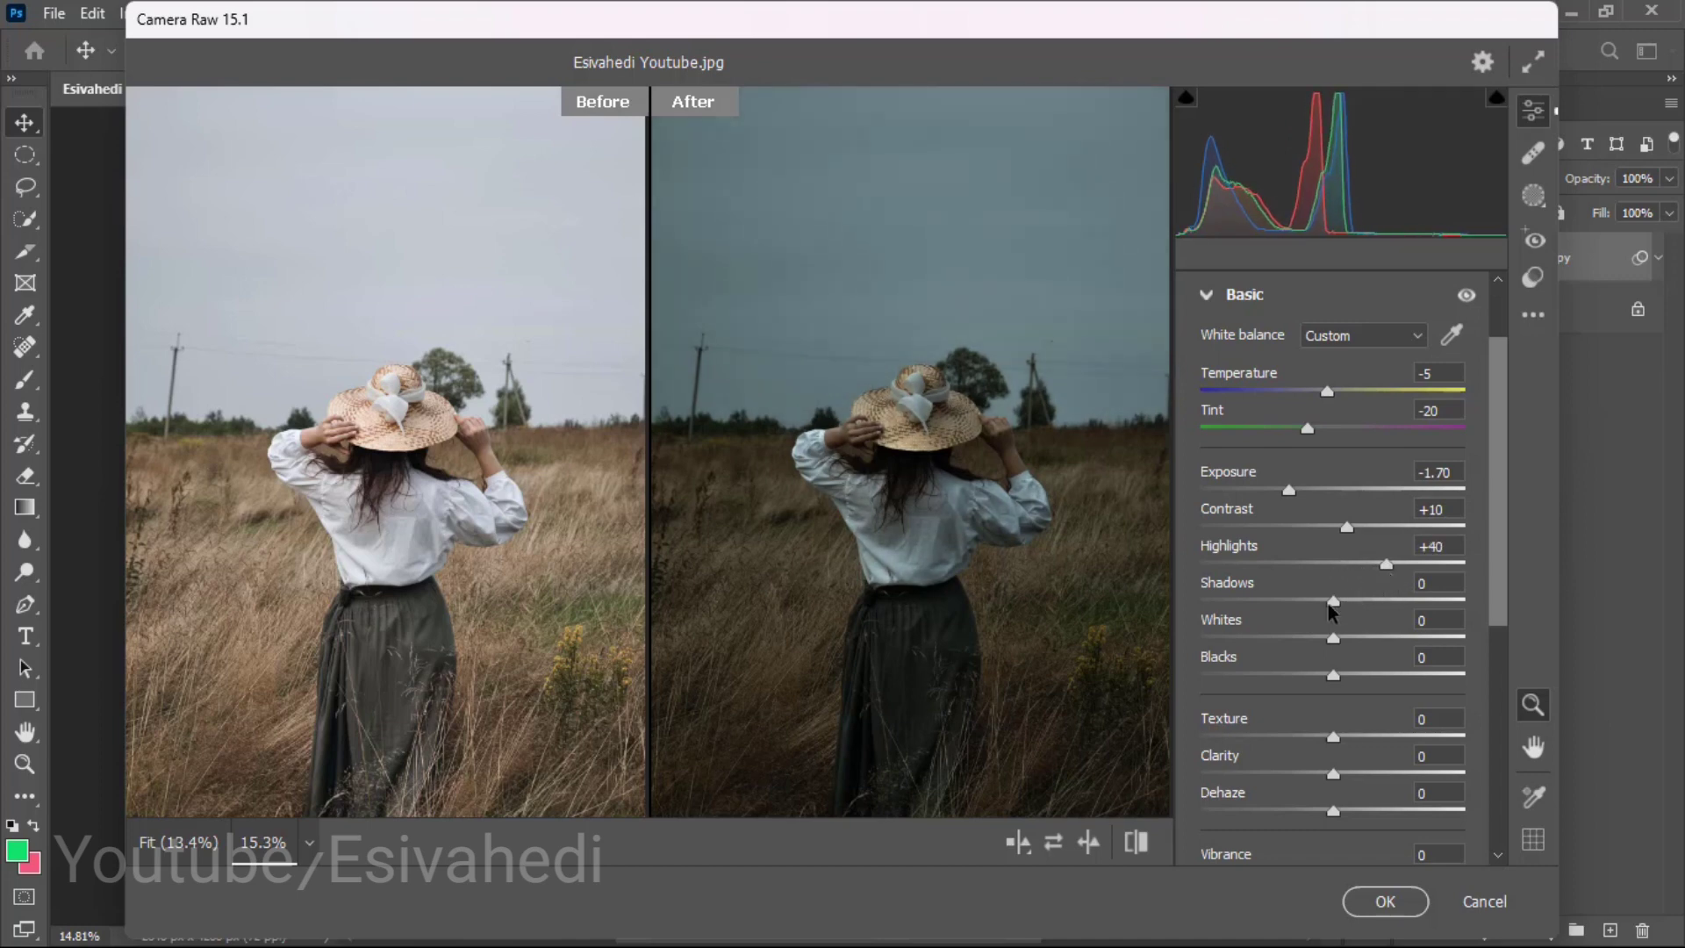
{"action": "left_click_drag", "start_coordinate": [1330, 606], "coordinate": [1378, 645]}
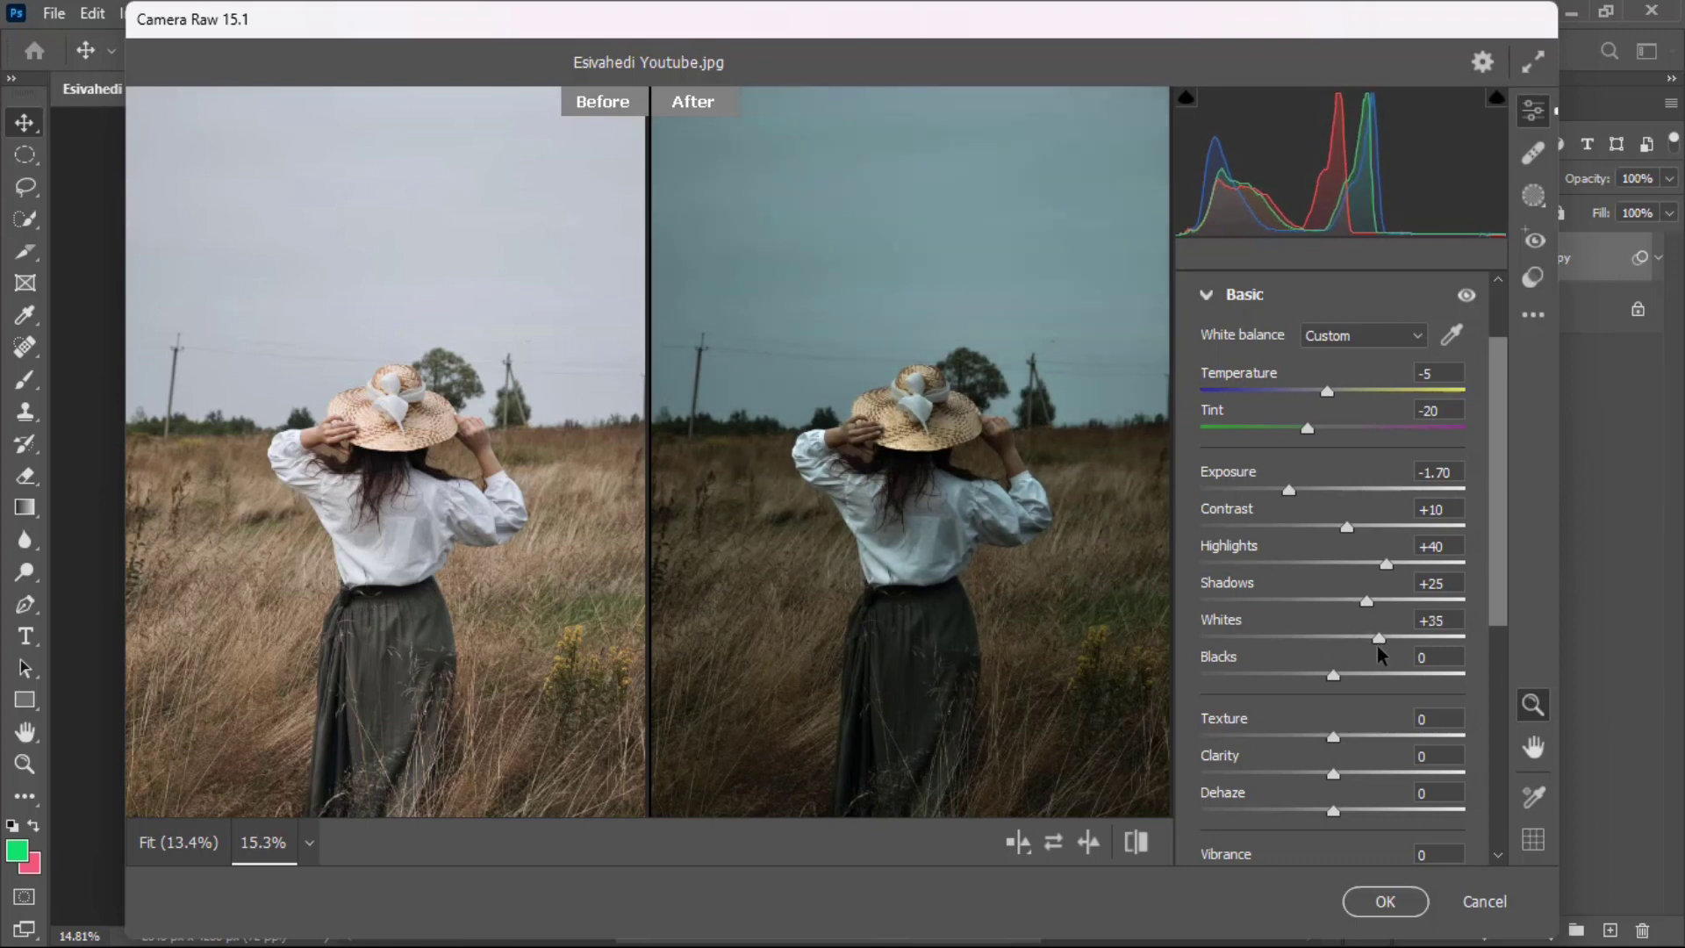
Step: Set Clarity to +20, Vibrance to +10 and Saturation to -20 in the Basic adjustments
{"action": "left_click_drag", "start_coordinate": [1499, 529], "coordinate": [1503, 578]}
{"action": "left_click_drag", "start_coordinate": [1334, 657], "coordinate": [1361, 659]}
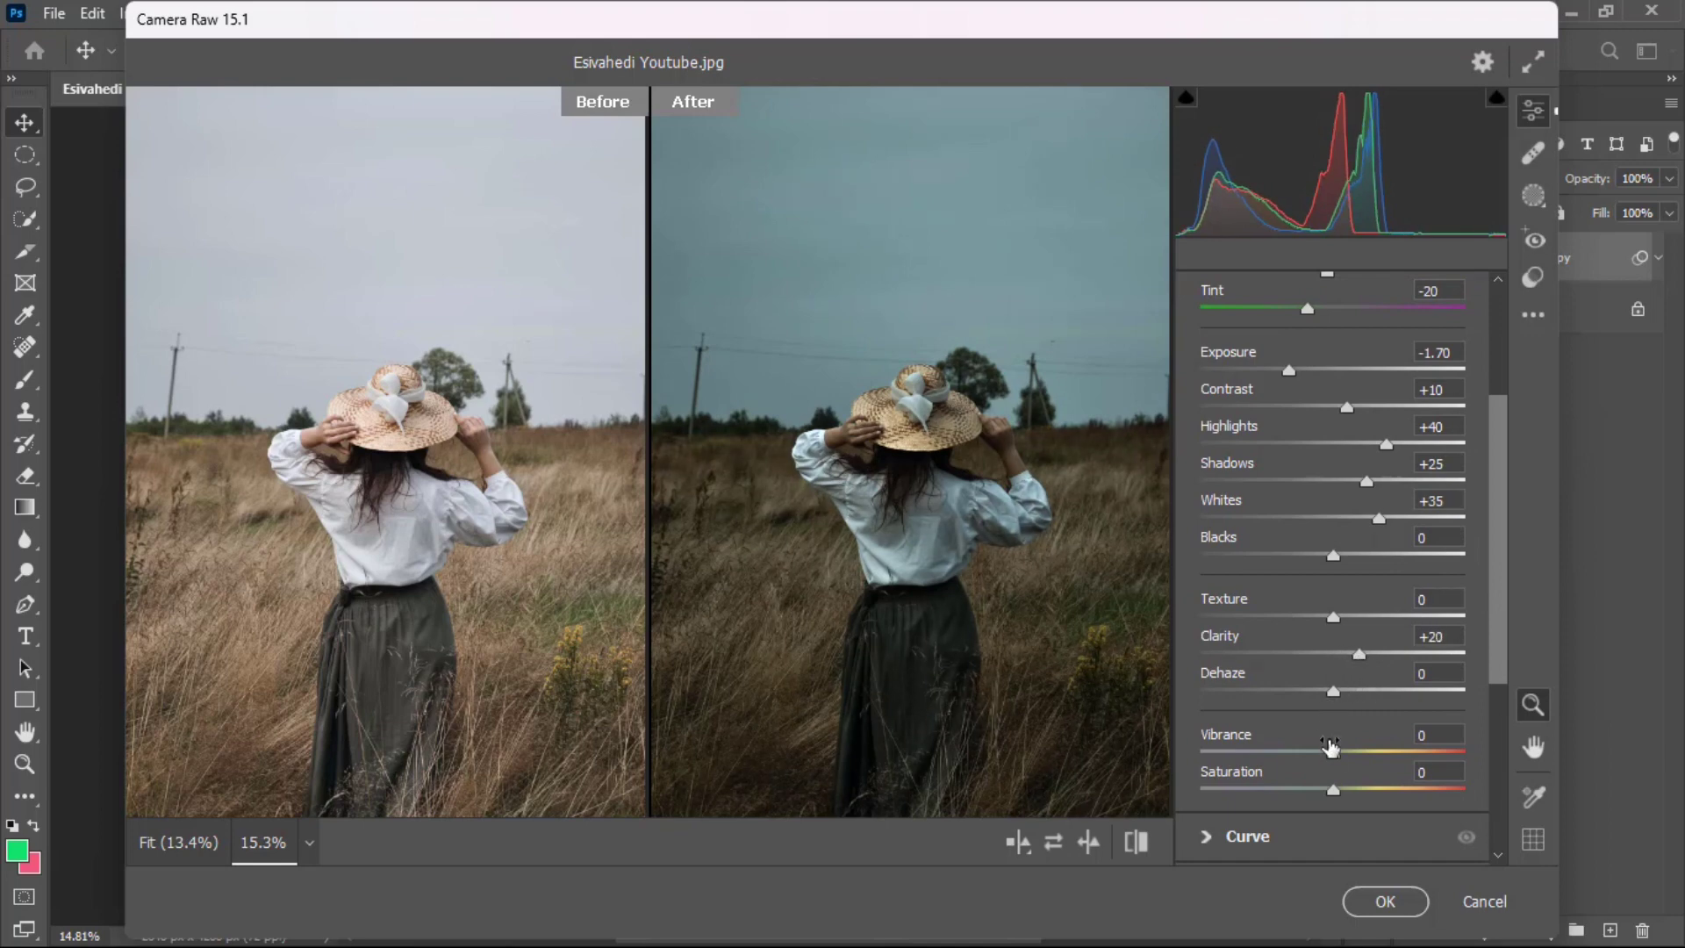
{"action": "left_click_drag", "start_coordinate": [1330, 746], "coordinate": [1306, 794]}
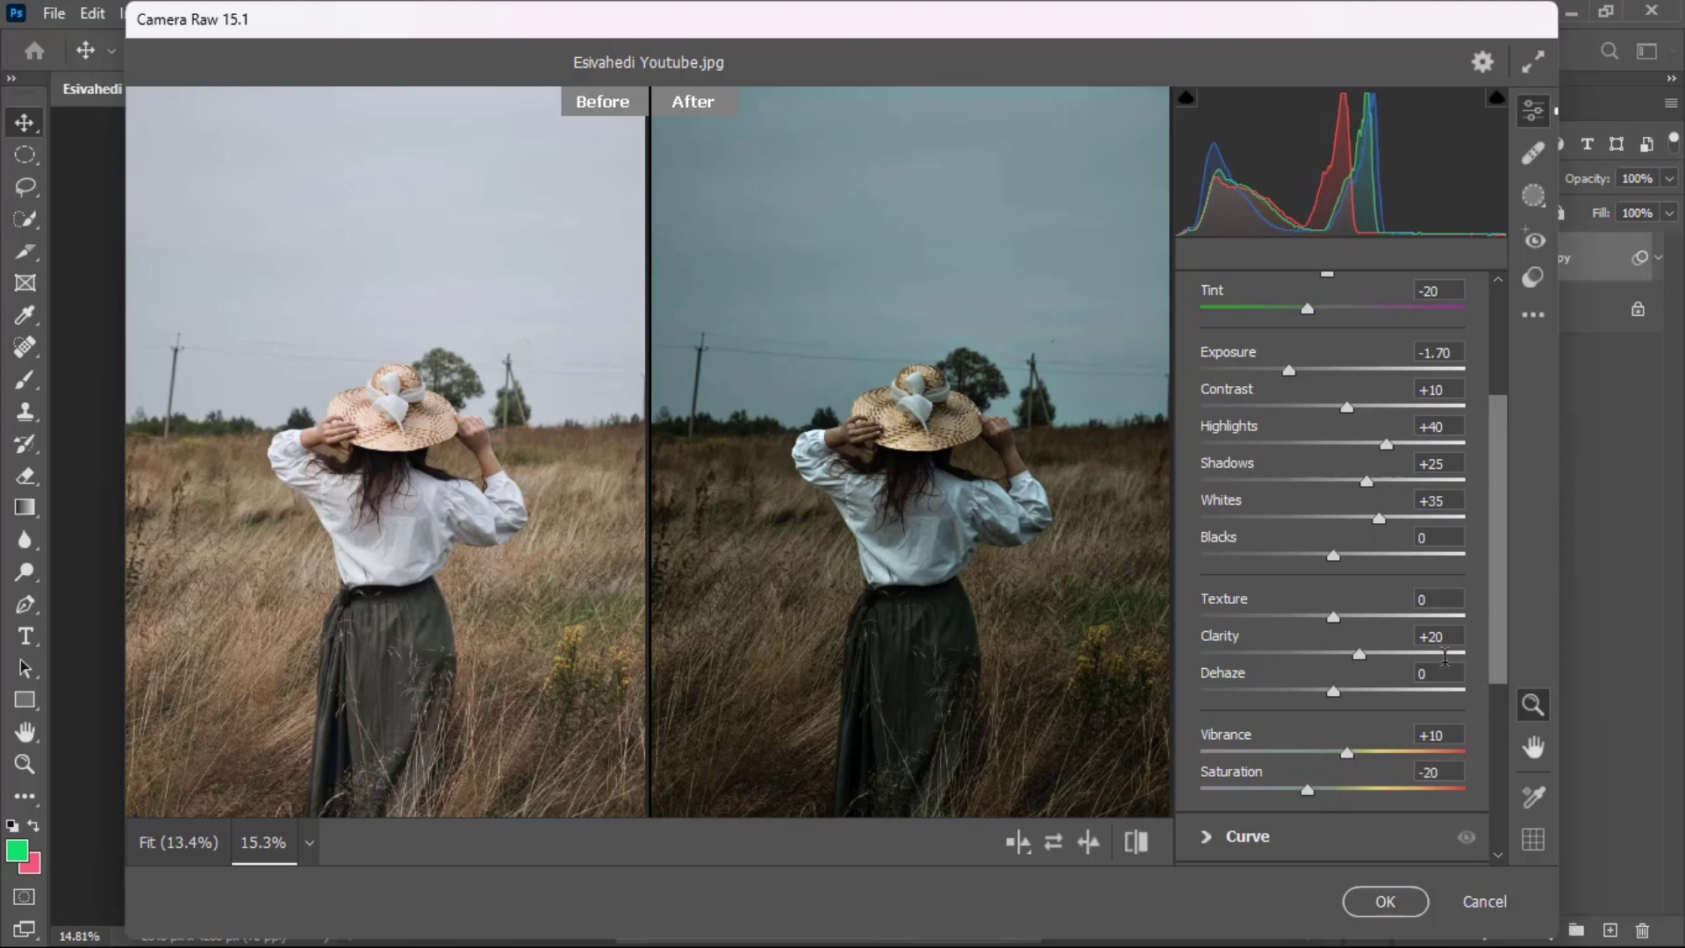
Step: Shape the main point curve with points at 193/194 and 55/44, lowering the white end to output 240 and raising the black end slightly
{"action": "scroll", "coordinate": [1494, 693], "scroll_direction": "down", "scroll_amount": 3}
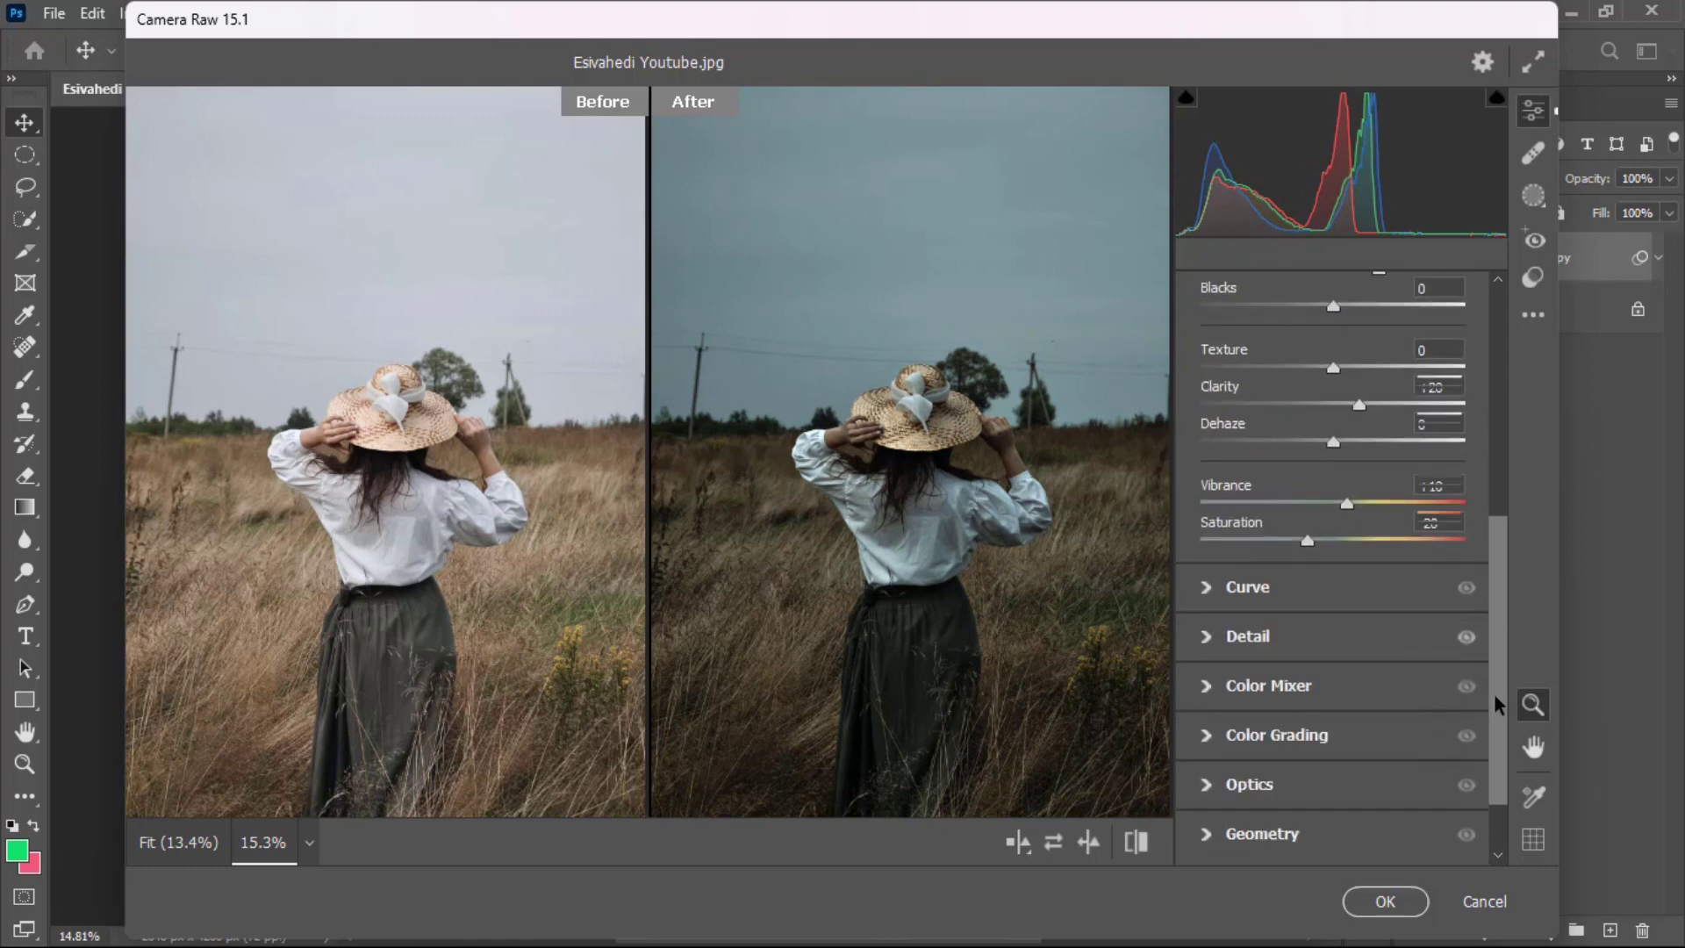
{"action": "left_click", "coordinate": [1209, 592]}
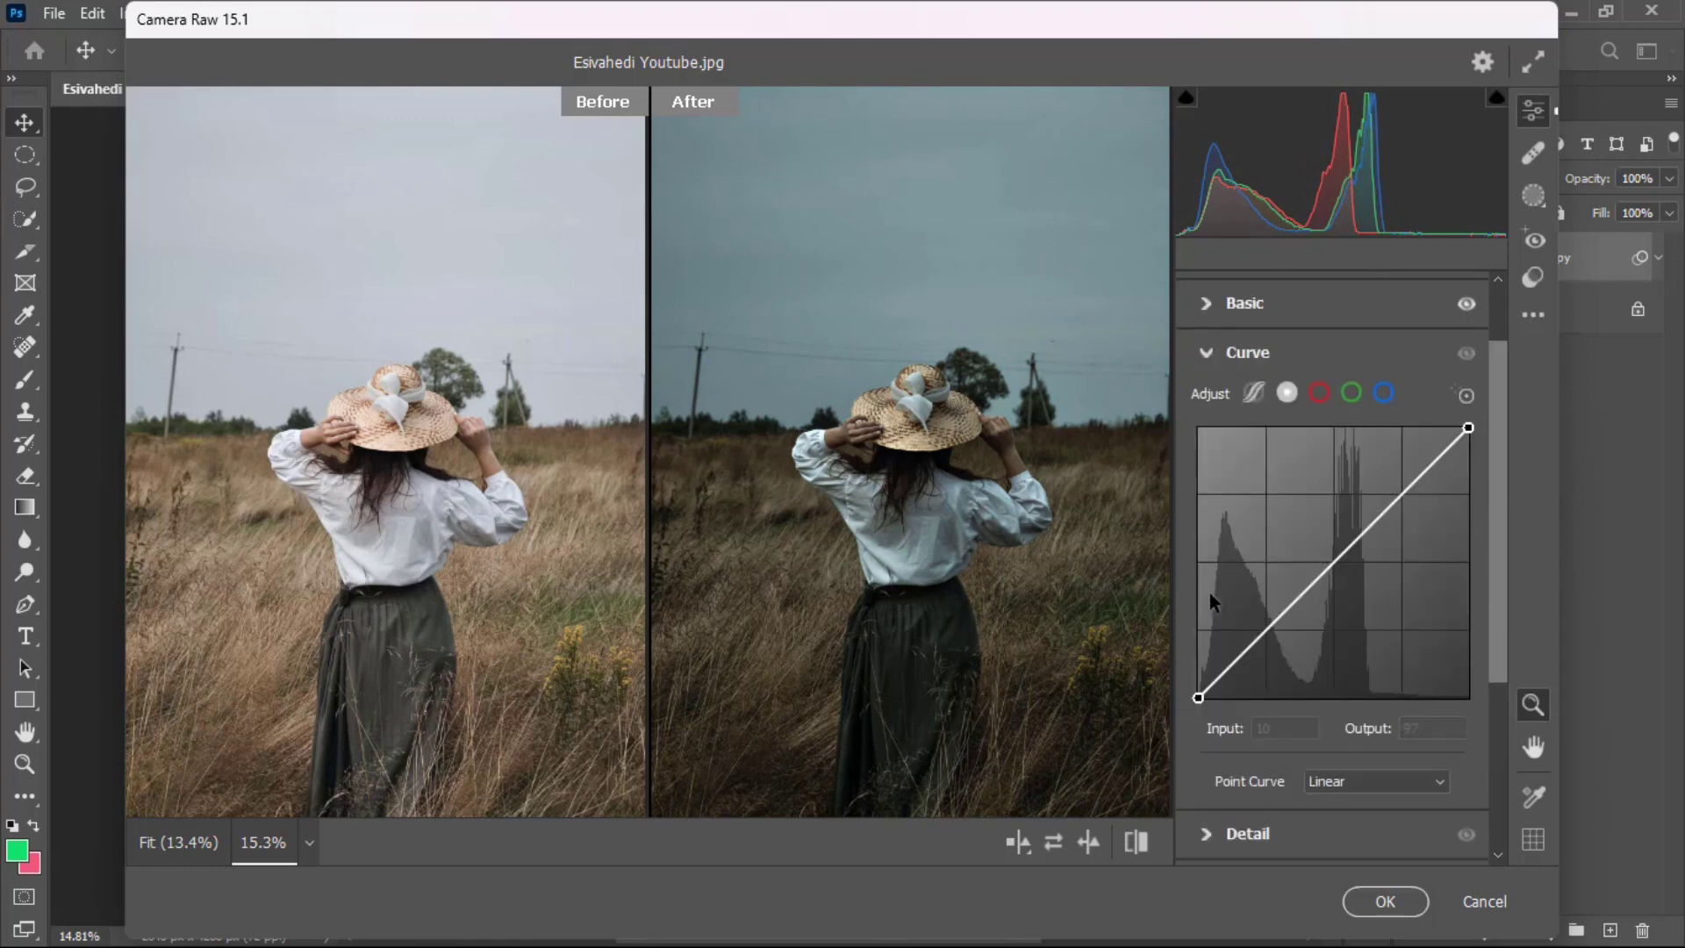
{"action": "left_click", "coordinate": [1403, 498]}
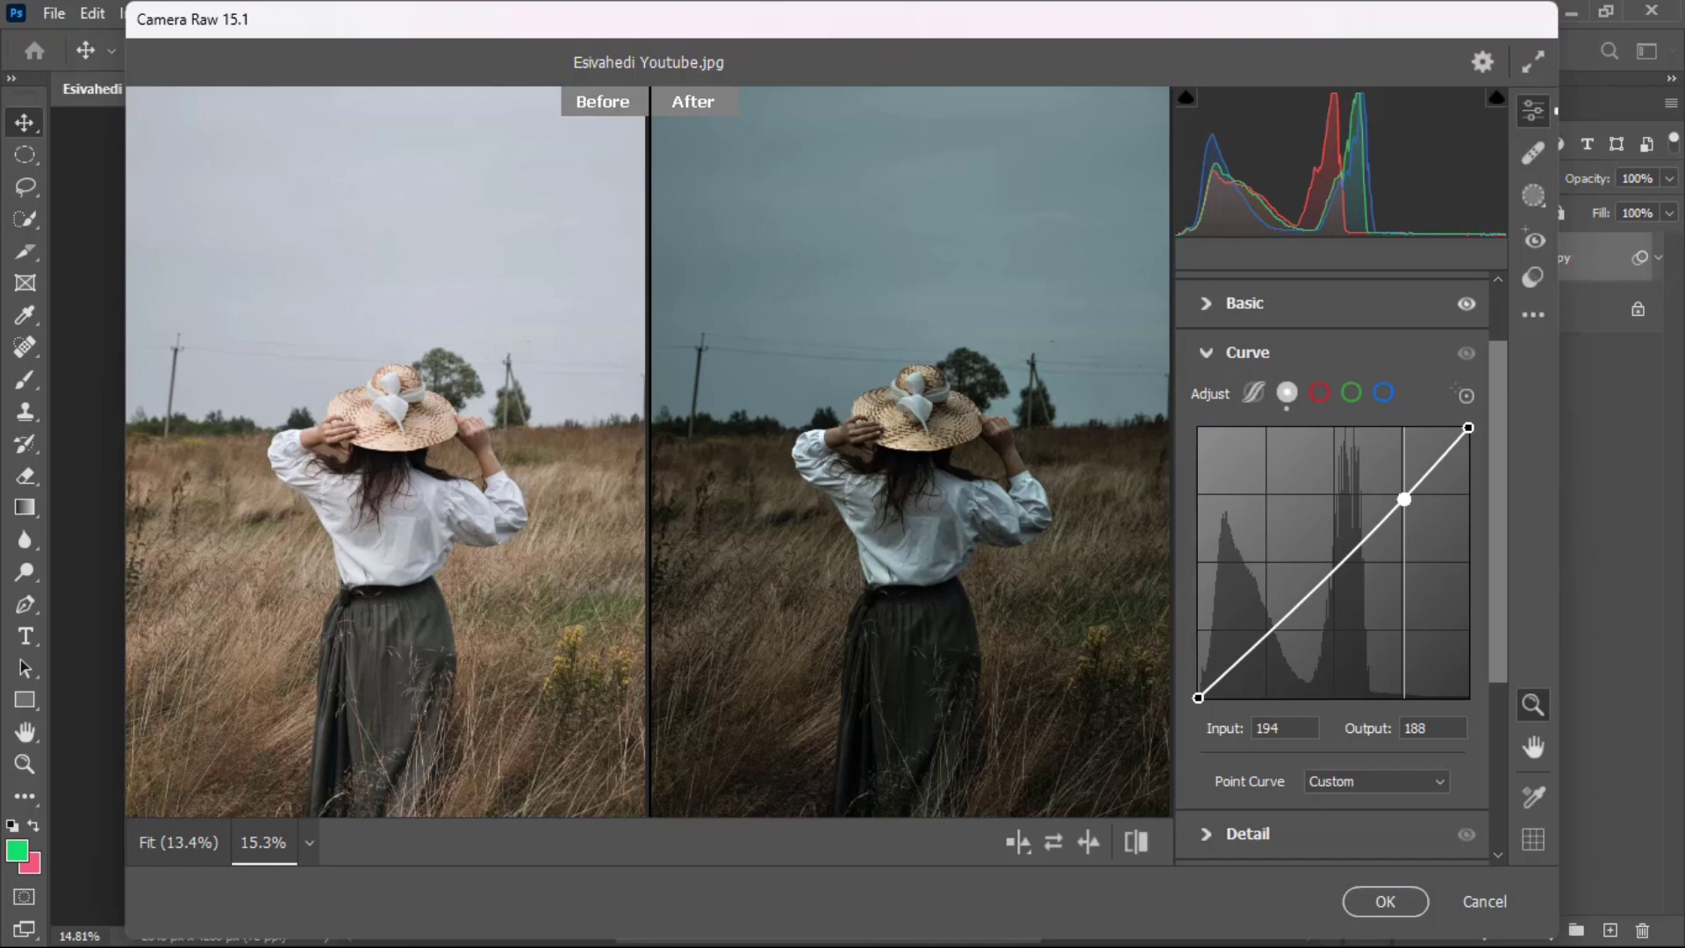
{"action": "left_click_drag", "start_coordinate": [1404, 499], "coordinate": [1402, 491]}
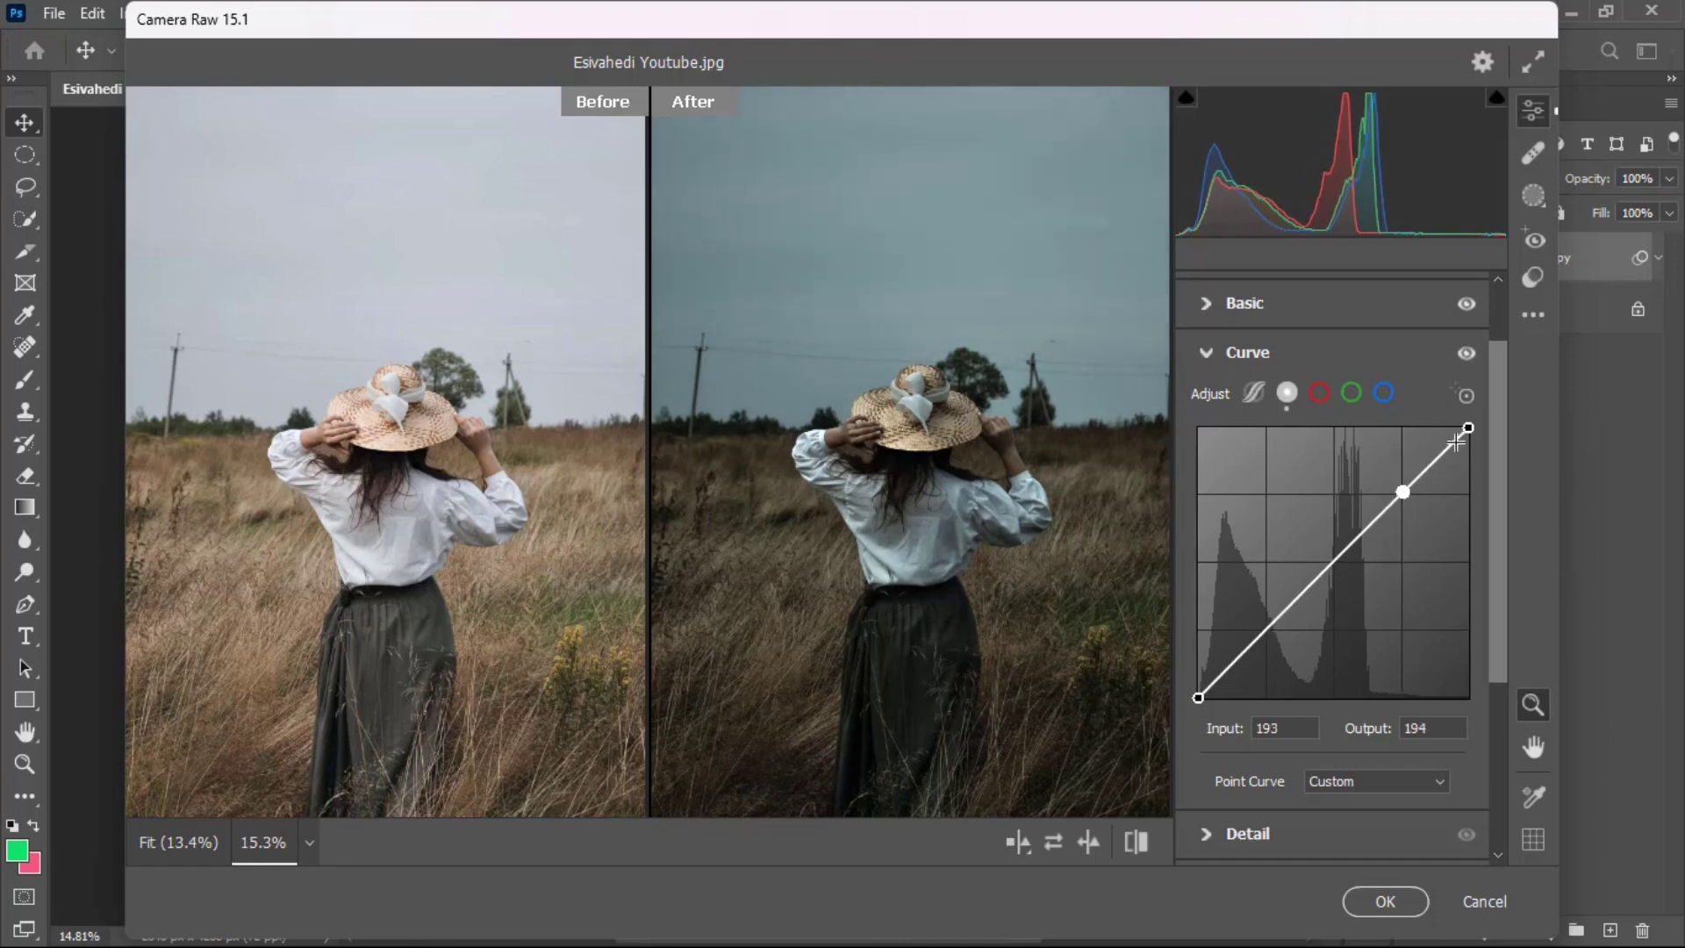
{"action": "left_click_drag", "start_coordinate": [1469, 427], "coordinate": [1468, 444]}
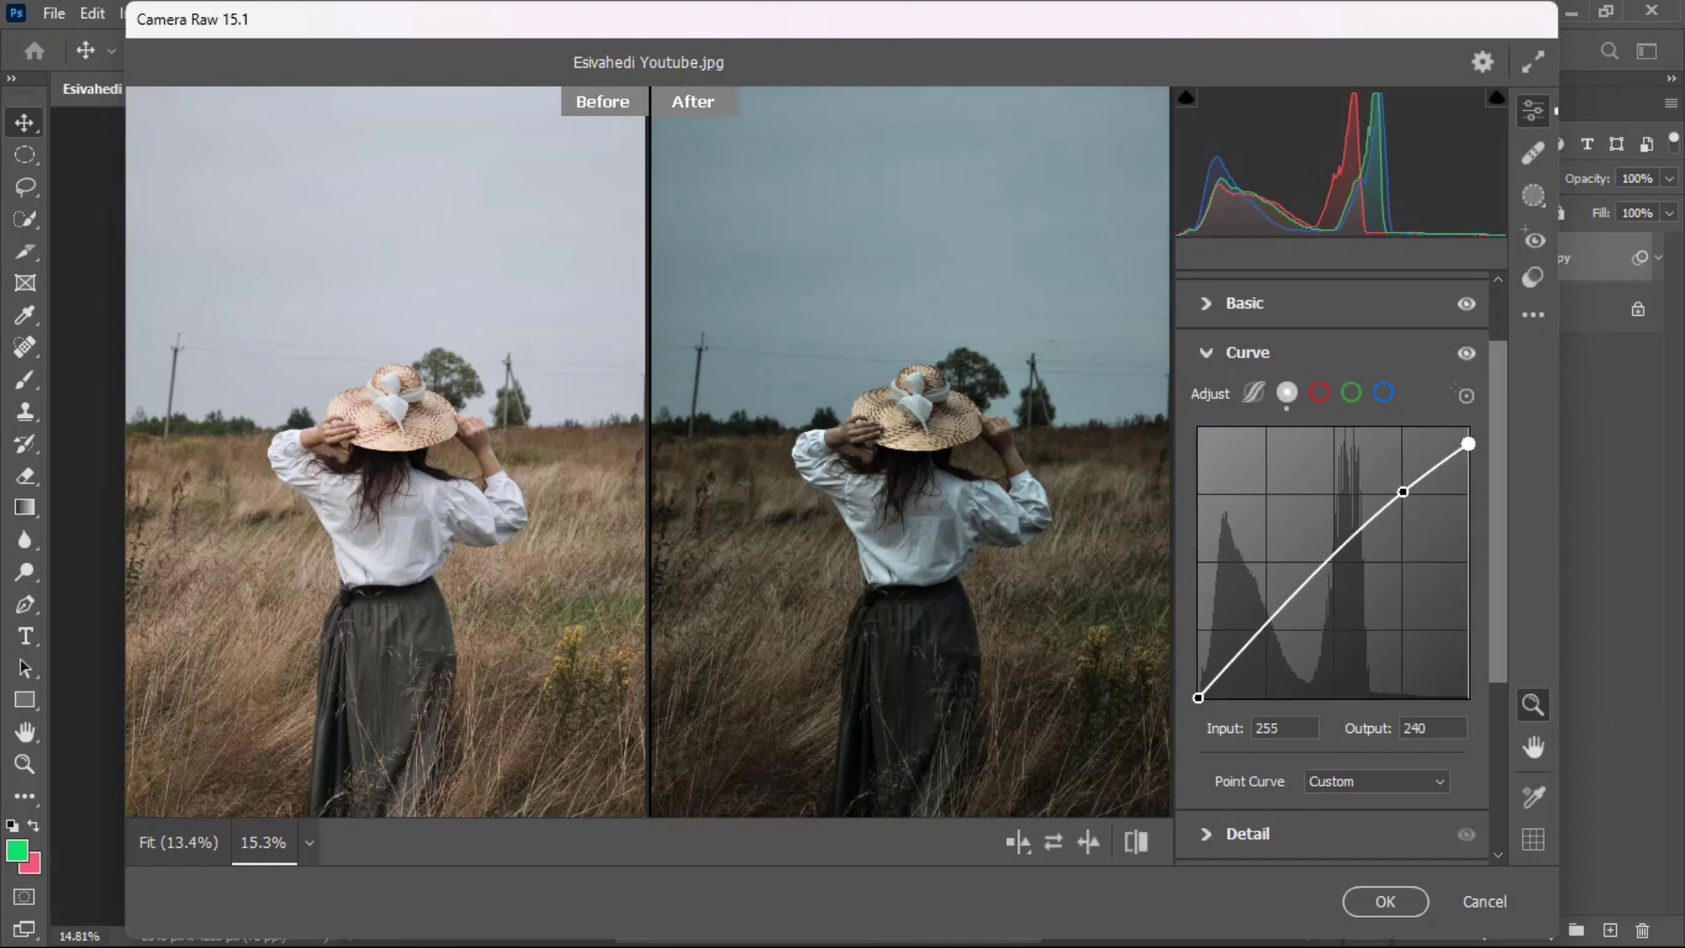
{"action": "left_click_drag", "start_coordinate": [1199, 698], "coordinate": [1199, 687]}
{"action": "left_click_drag", "start_coordinate": [1258, 632], "coordinate": [1256, 651]}
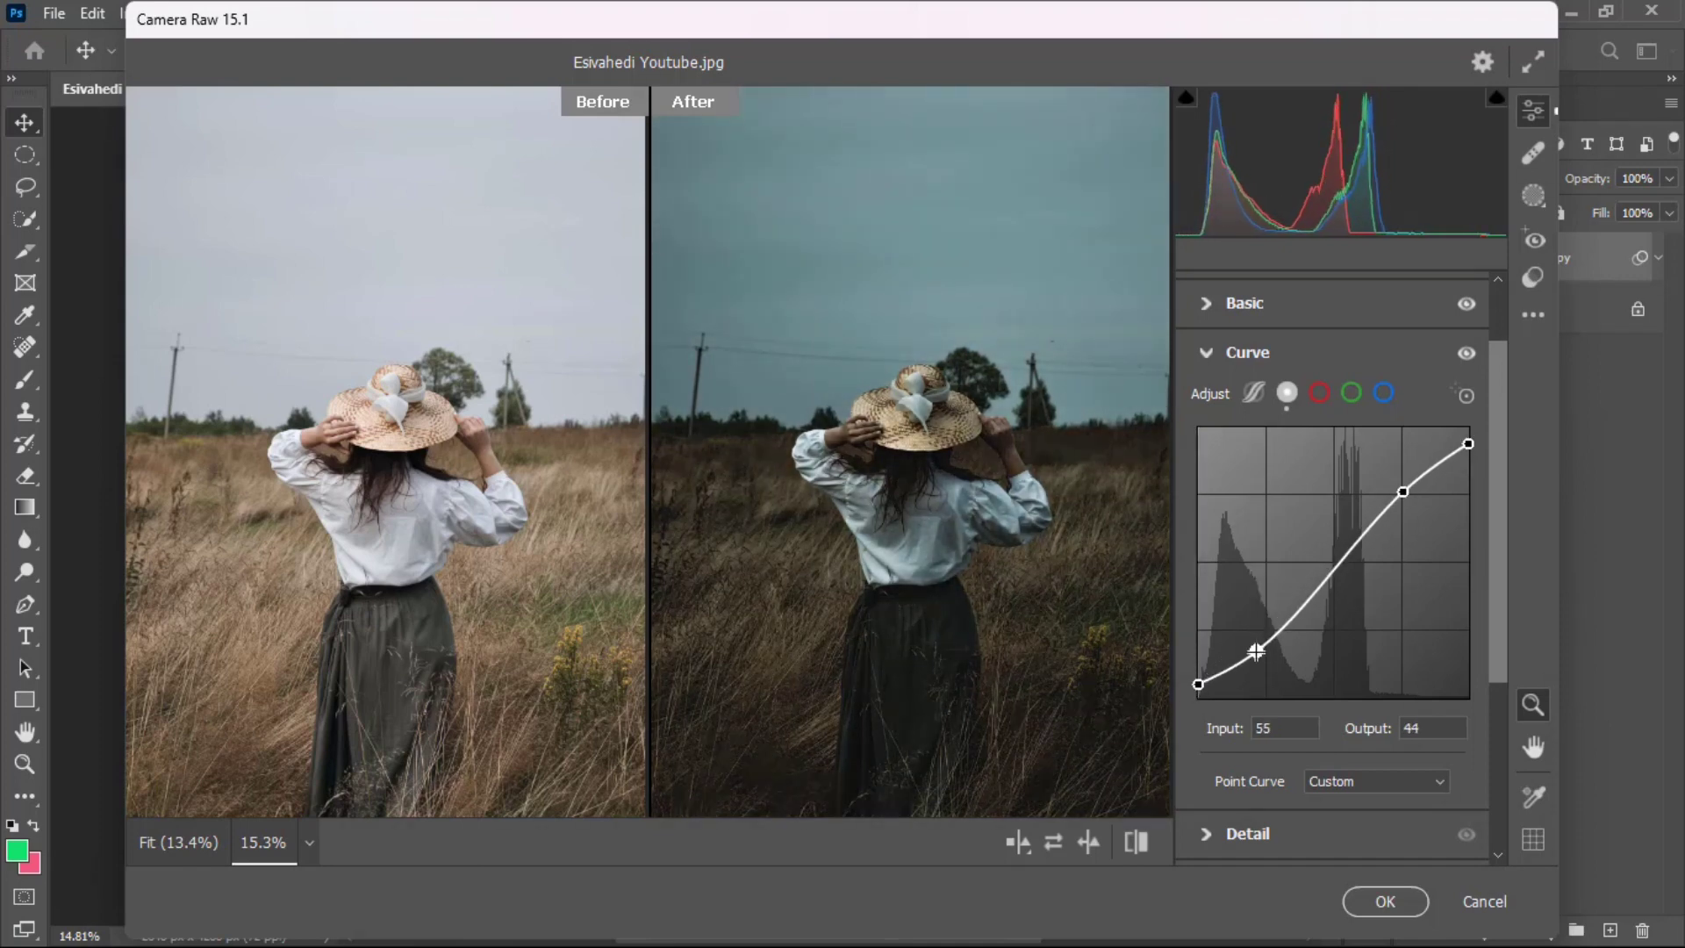
Step: Add two points to the red channel curve, at input 203, output 196 and input 52, output 53
{"action": "left_click", "coordinate": [1324, 397]}
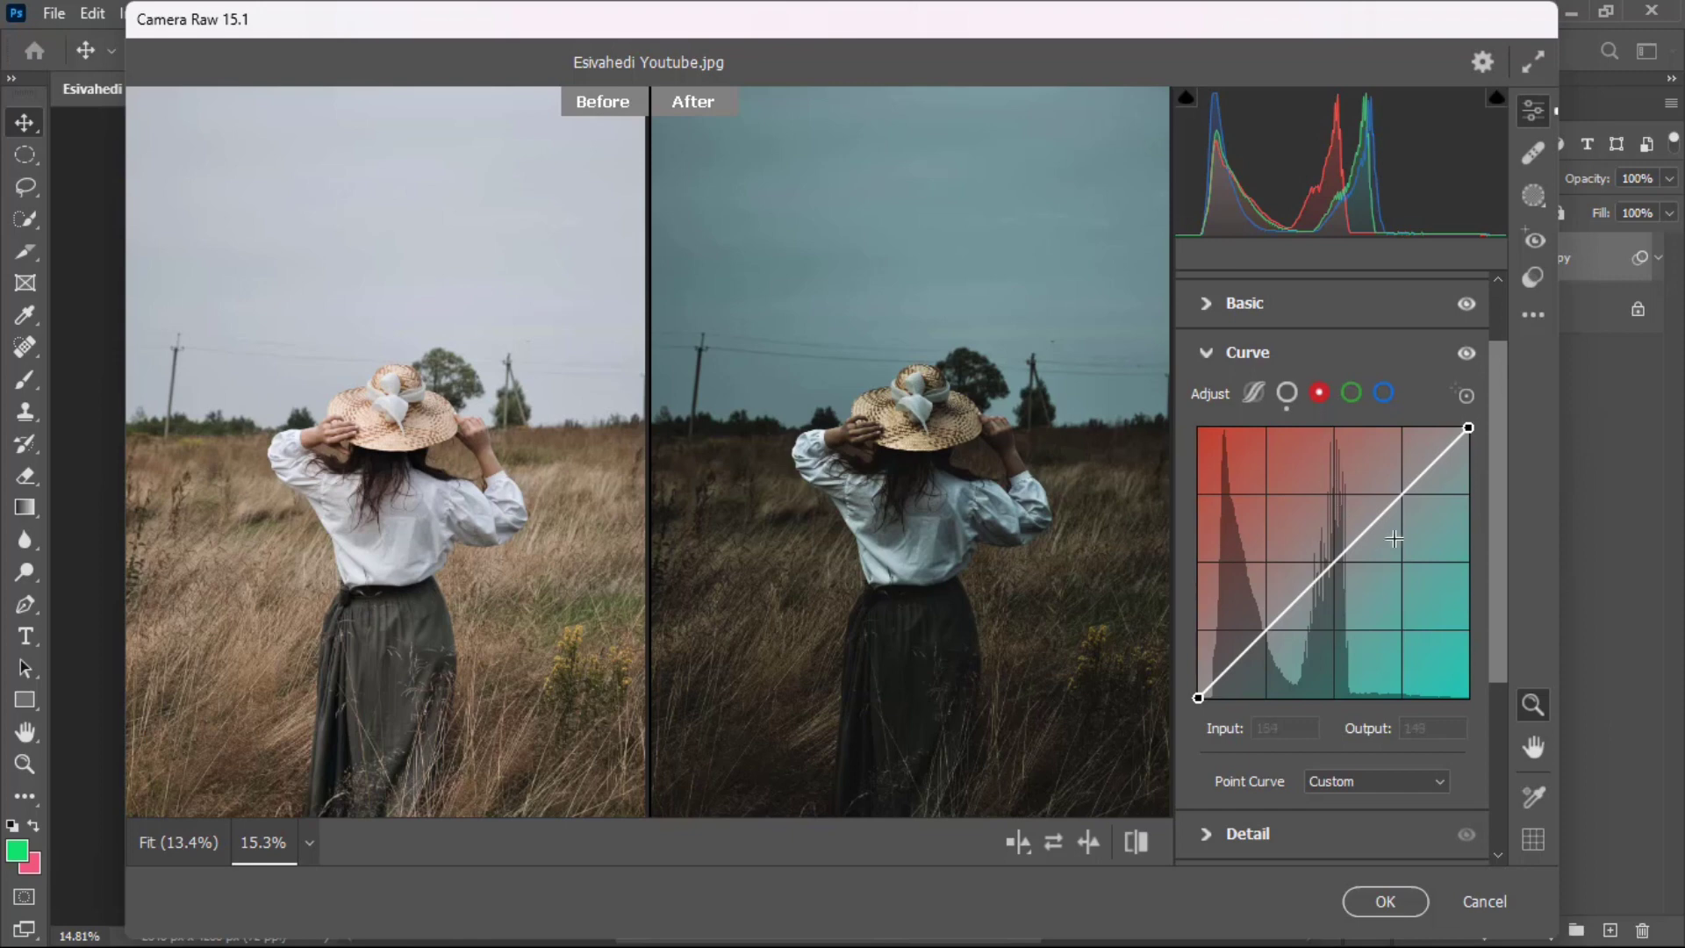
{"action": "left_click_drag", "start_coordinate": [1406, 491], "coordinate": [1412, 489]}
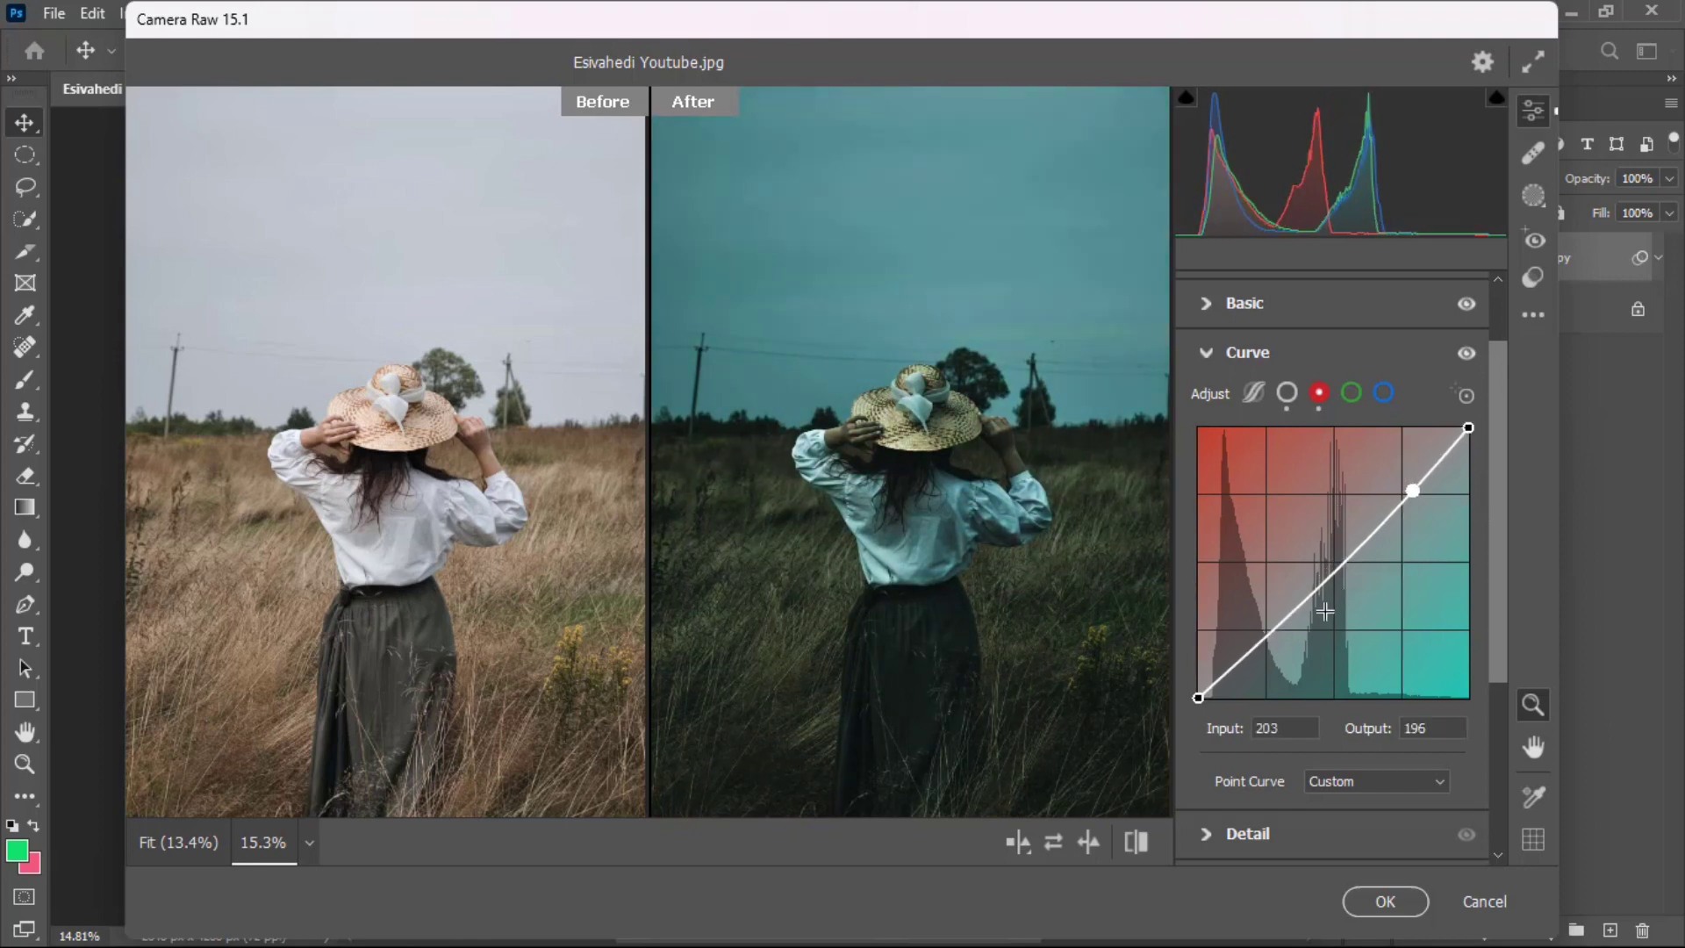
{"action": "left_click_drag", "start_coordinate": [1254, 645], "coordinate": [1253, 640]}
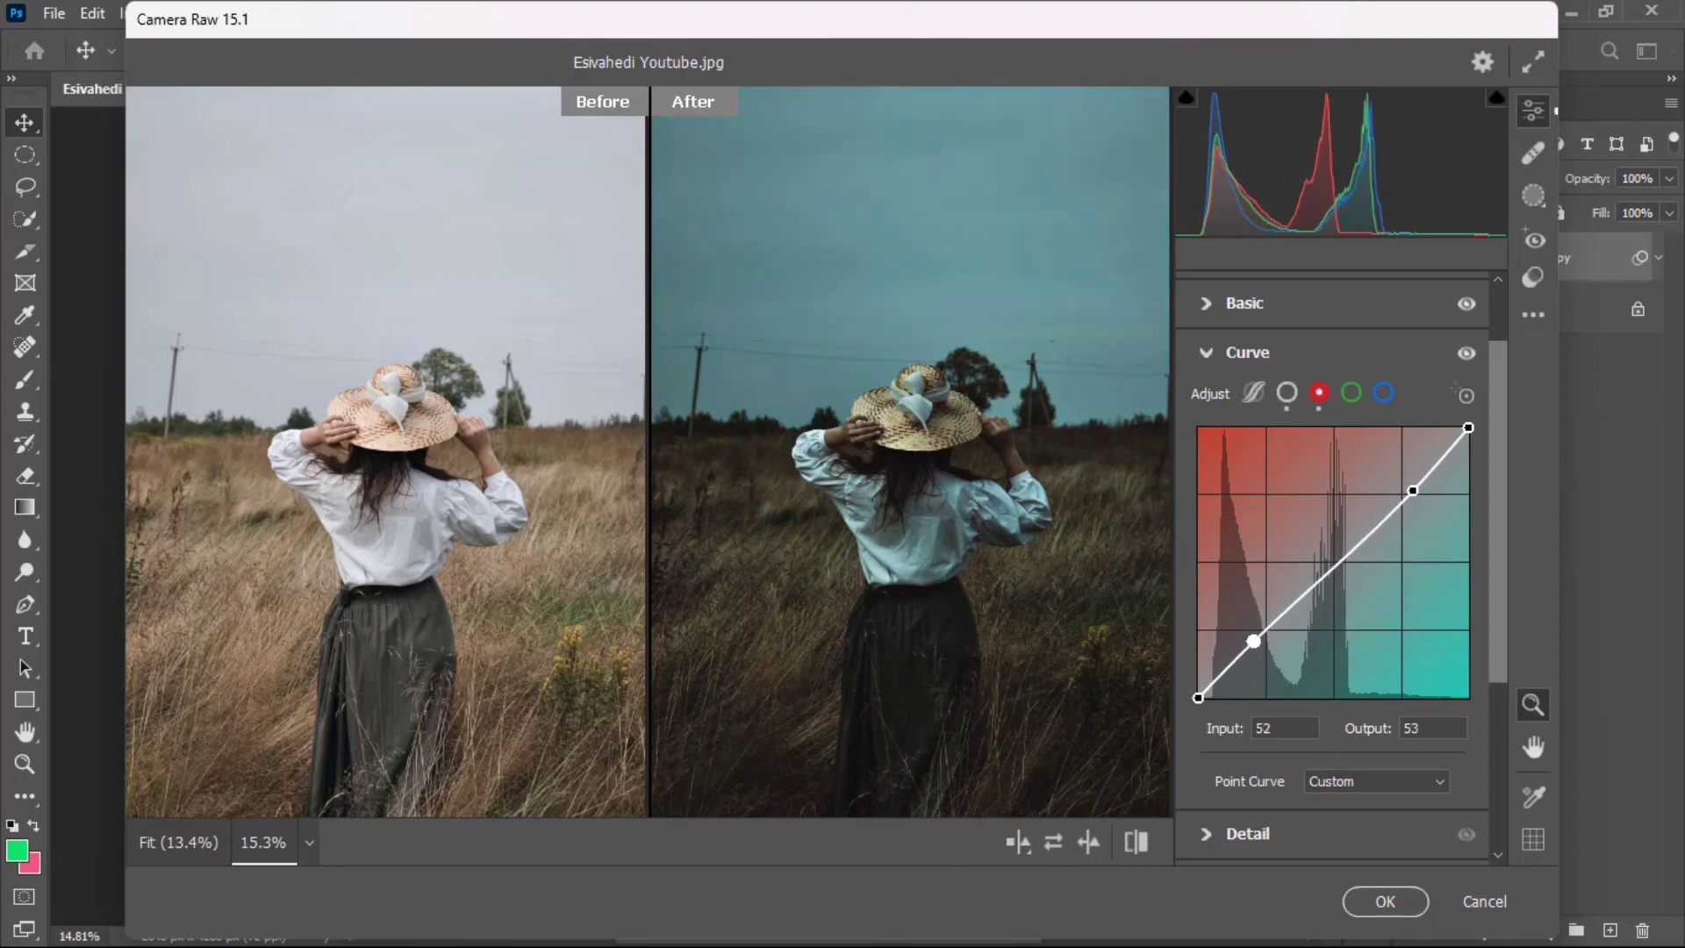
Step: Shape the green channel curve with points at 194/200 and 50/47, lowering its white end and raising its black end slightly
{"action": "left_click", "coordinate": [1348, 395]}
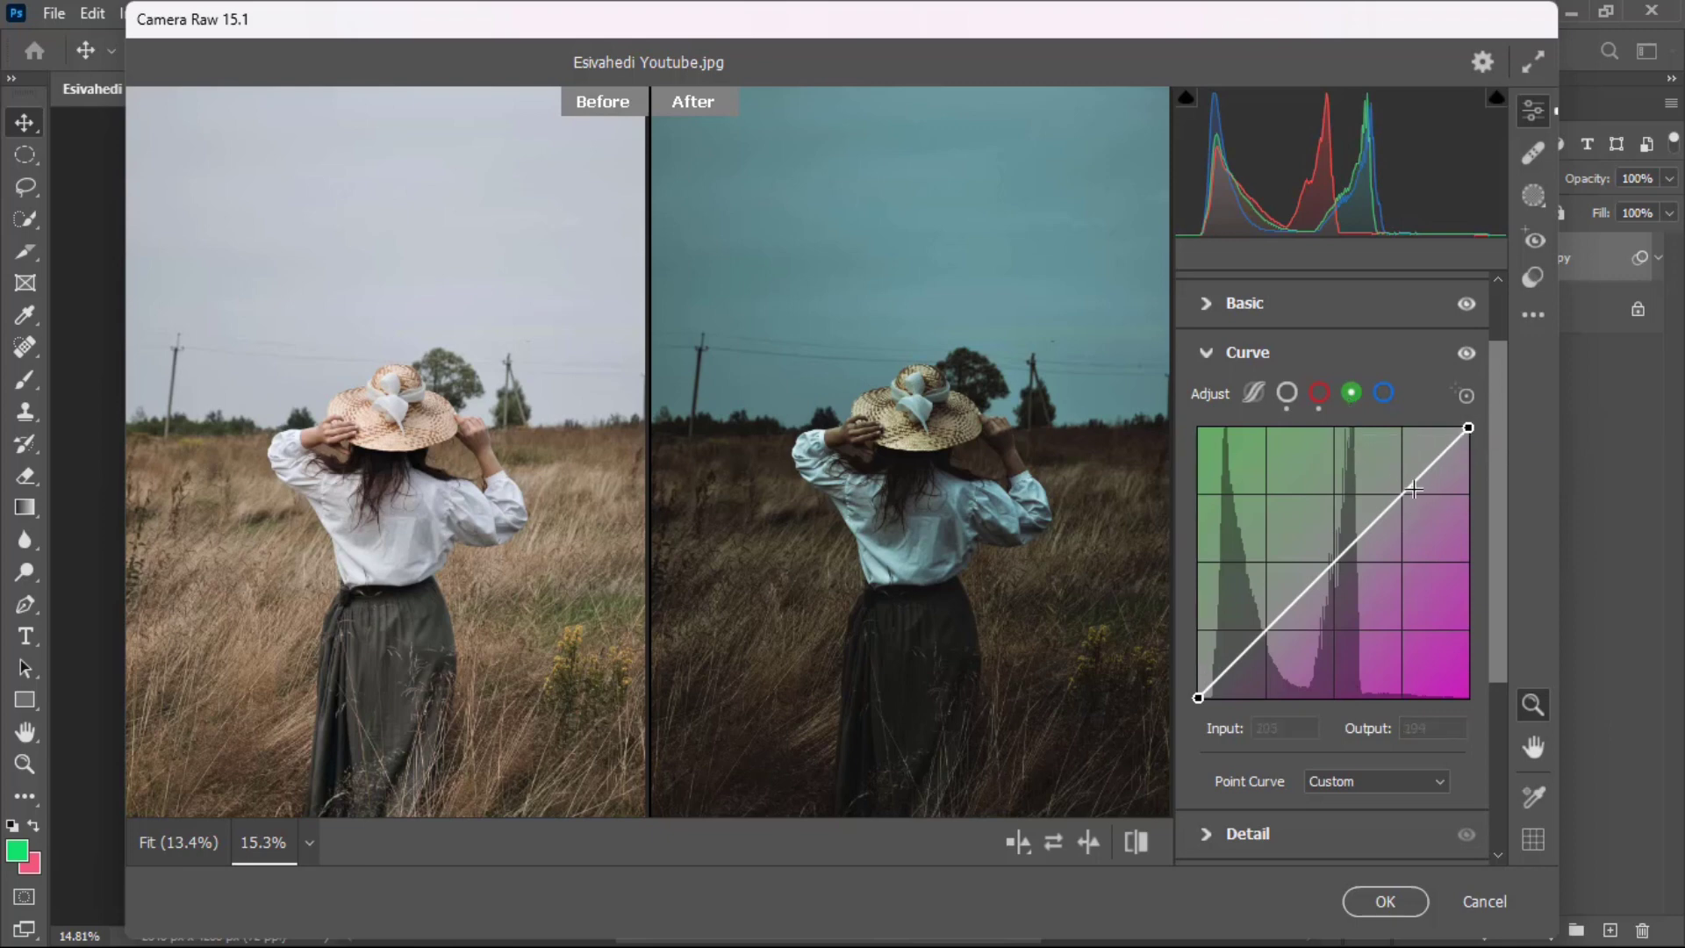
{"action": "left_click_drag", "start_coordinate": [1468, 427], "coordinate": [1469, 440]}
{"action": "left_click_drag", "start_coordinate": [1413, 494], "coordinate": [1405, 486]}
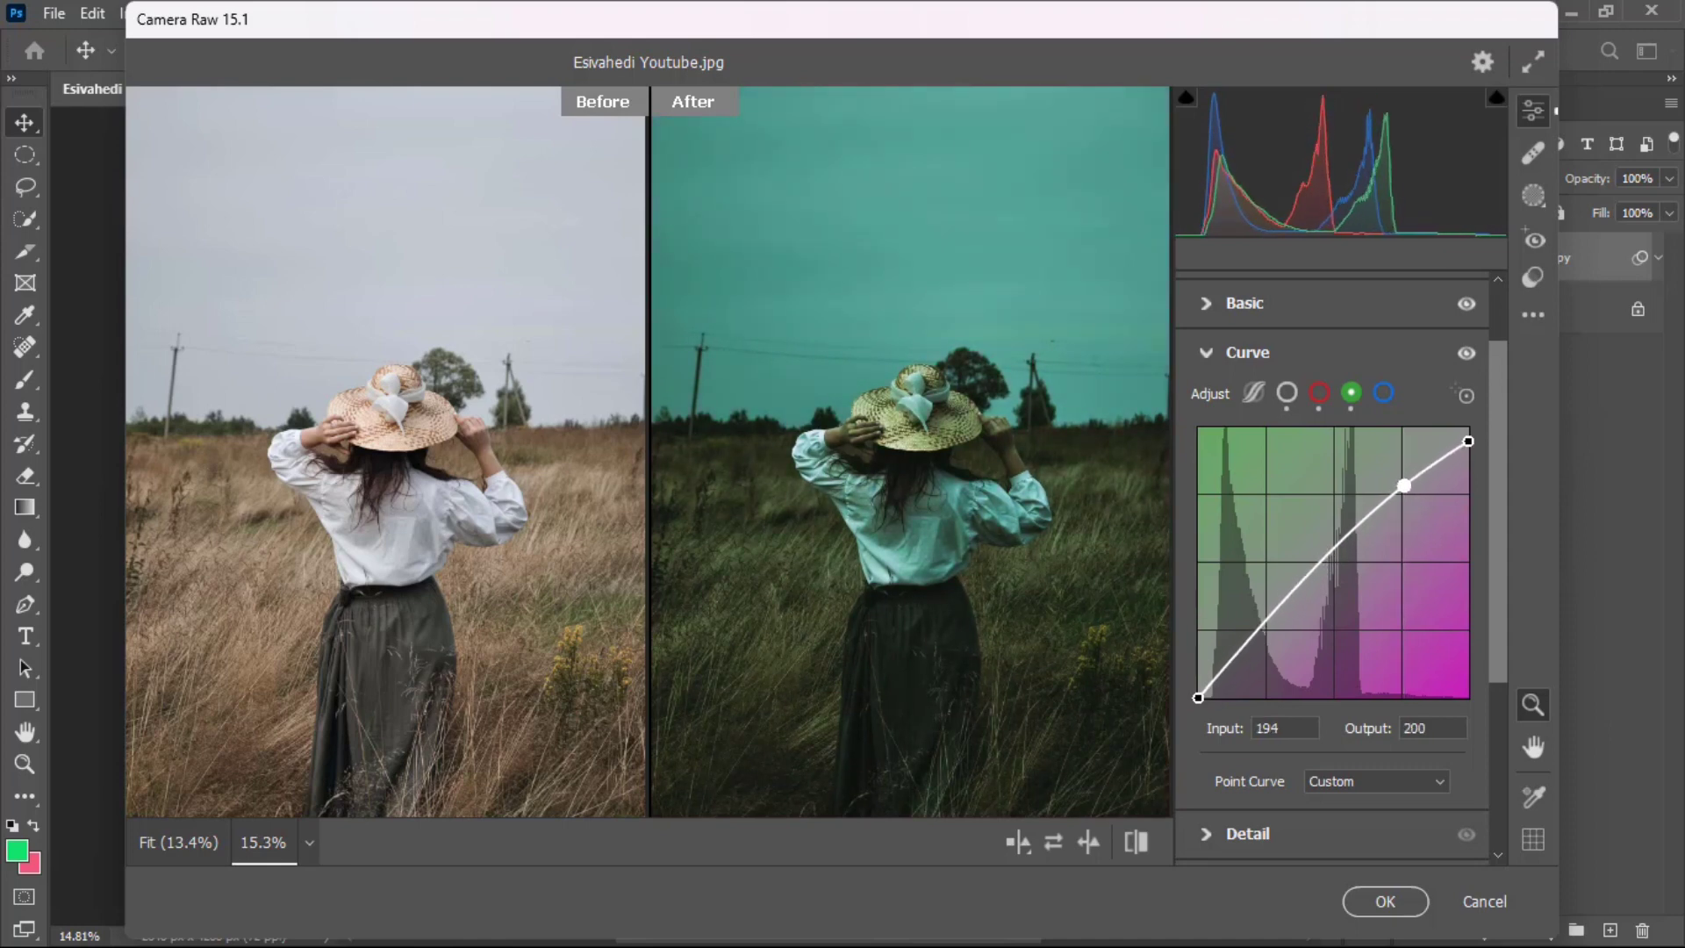
{"action": "left_click_drag", "start_coordinate": [1198, 698], "coordinate": [1251, 648]}
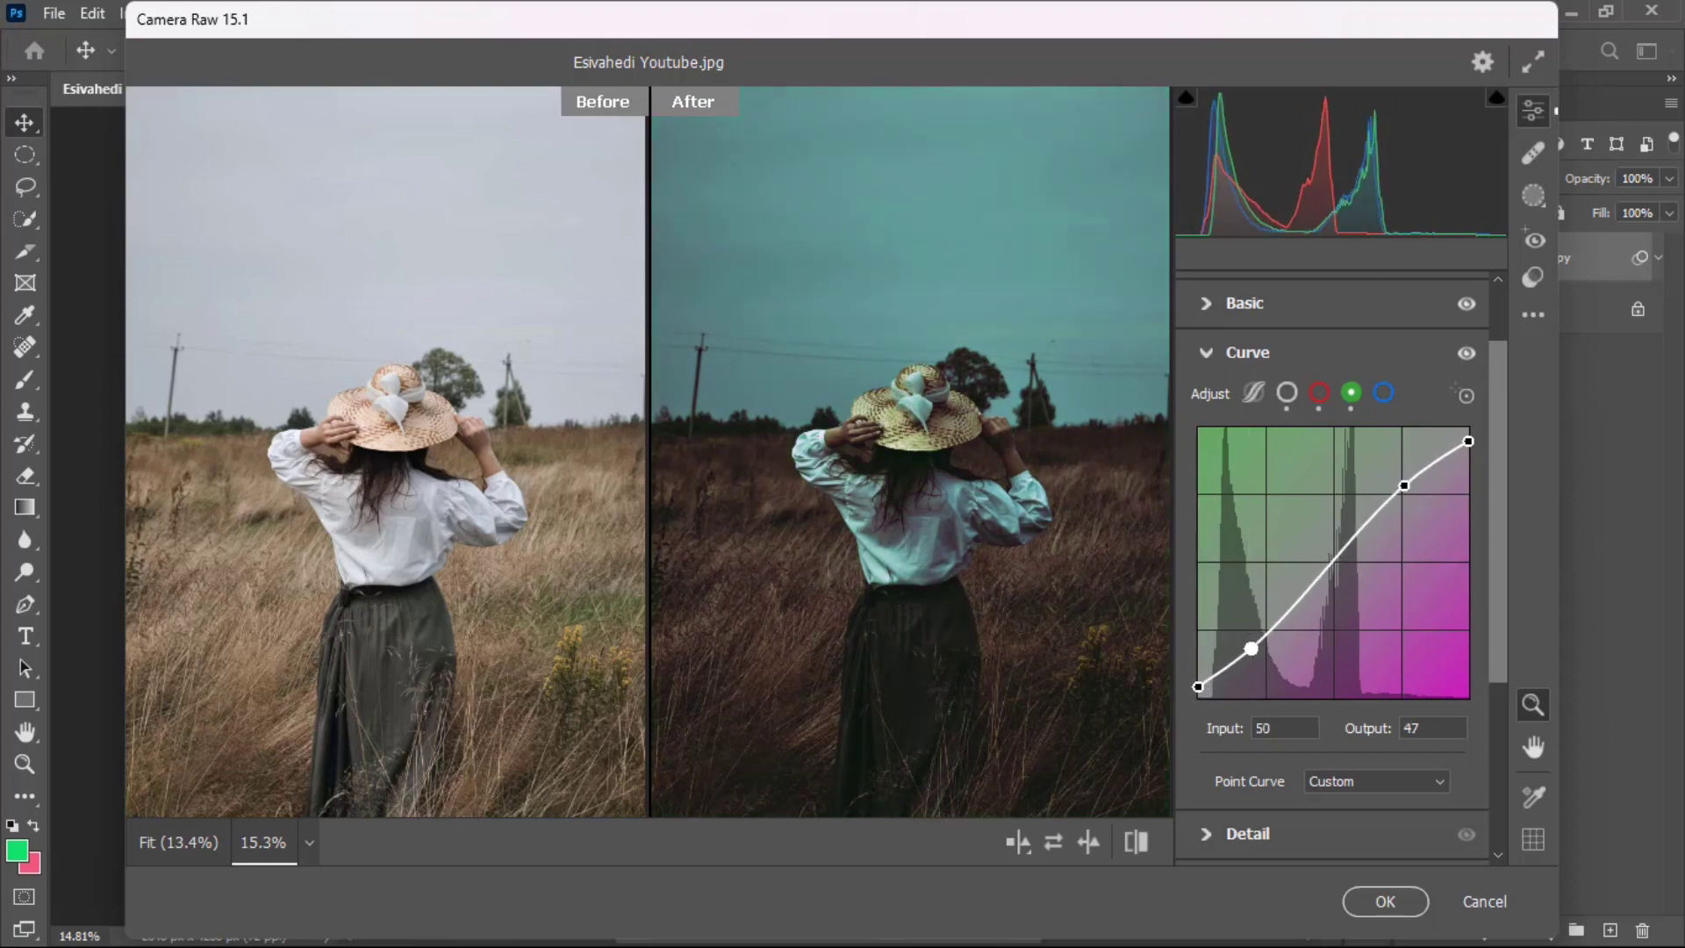
Step: Pull the blue channel curve down with one point at input 84, output 71, and collapse the Curve settings
{"action": "left_click", "coordinate": [1389, 397]}
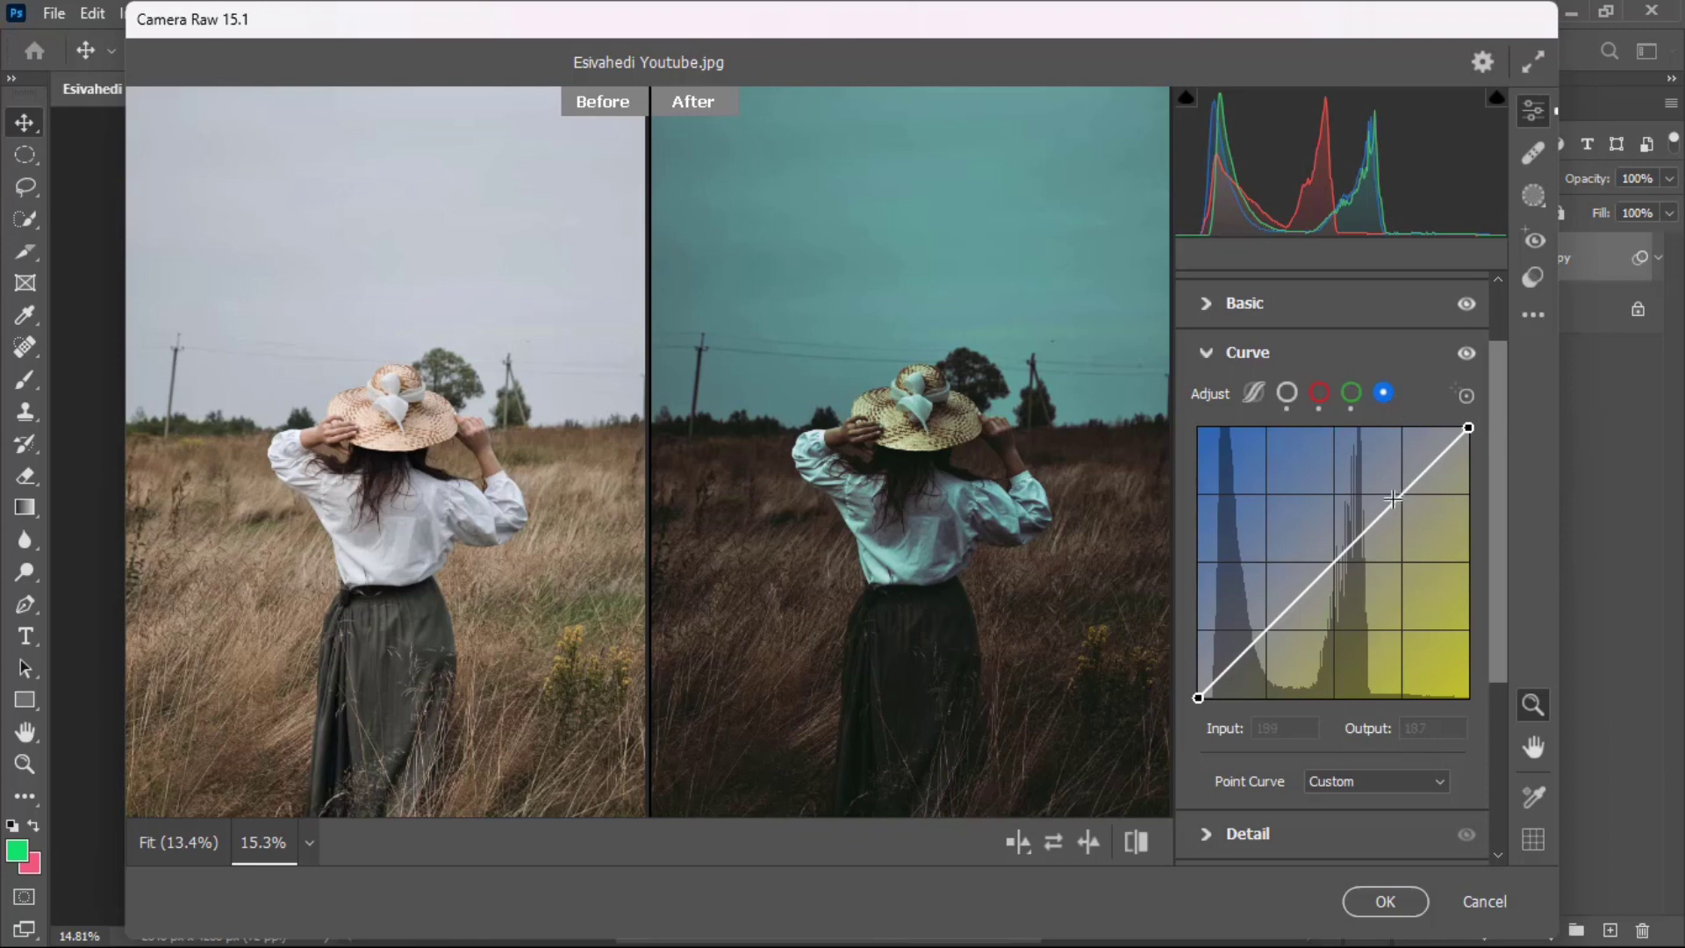
{"action": "left_click", "coordinate": [1284, 615]}
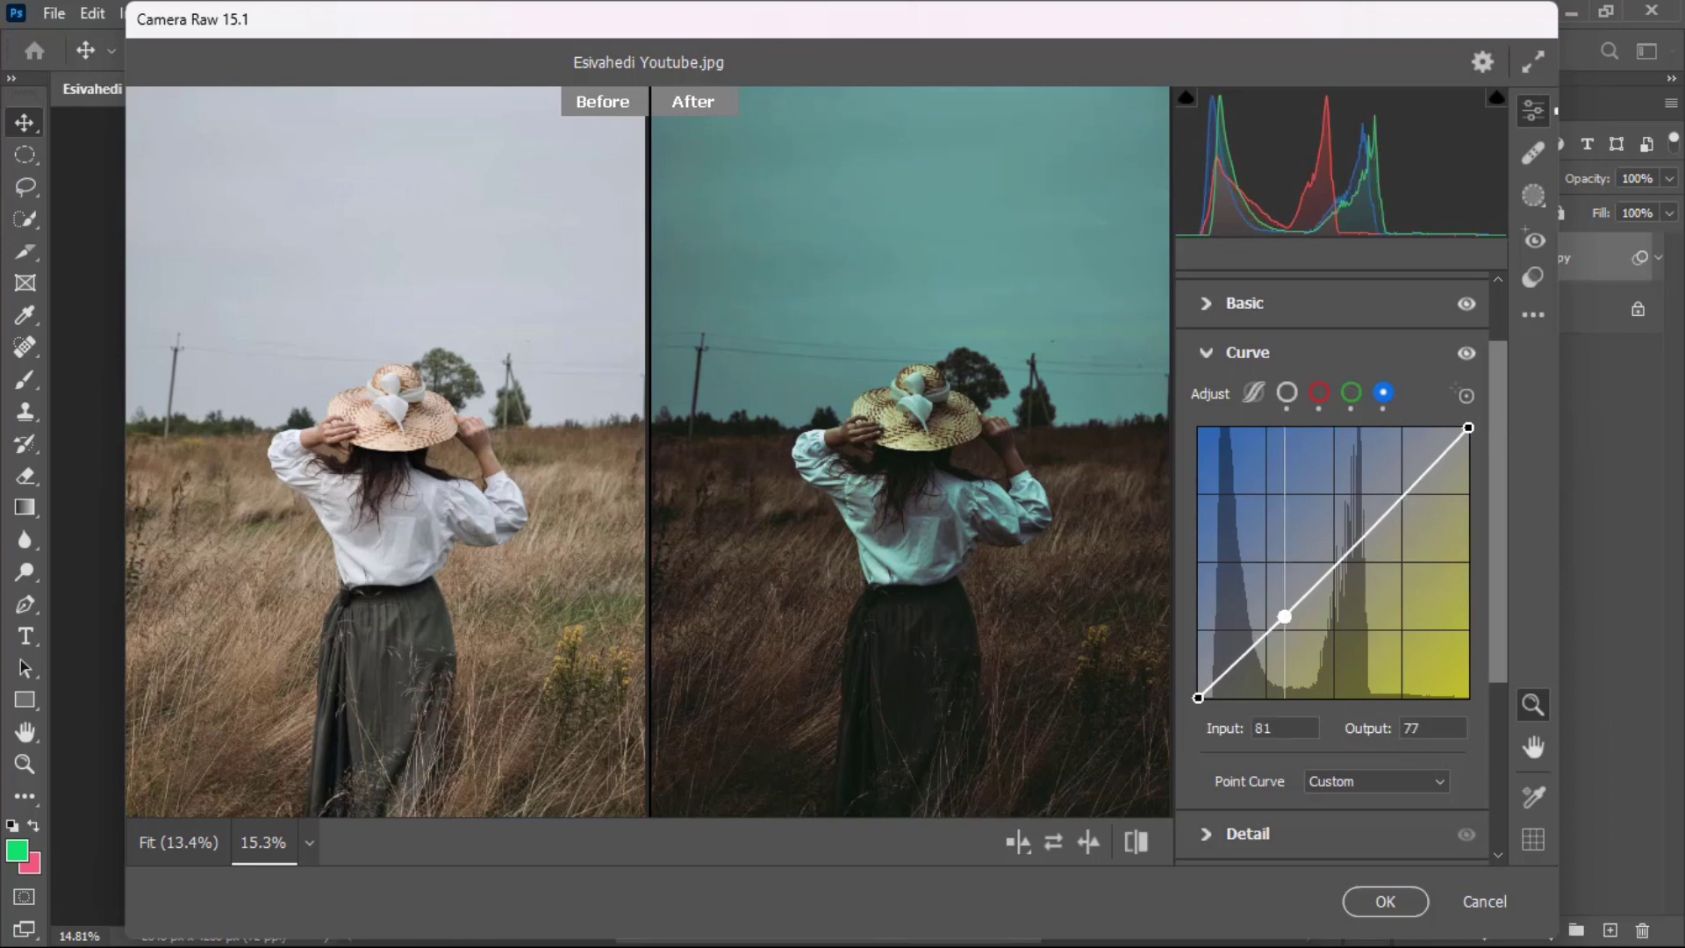
{"action": "left_click_drag", "start_coordinate": [1284, 617], "coordinate": [1287, 622]}
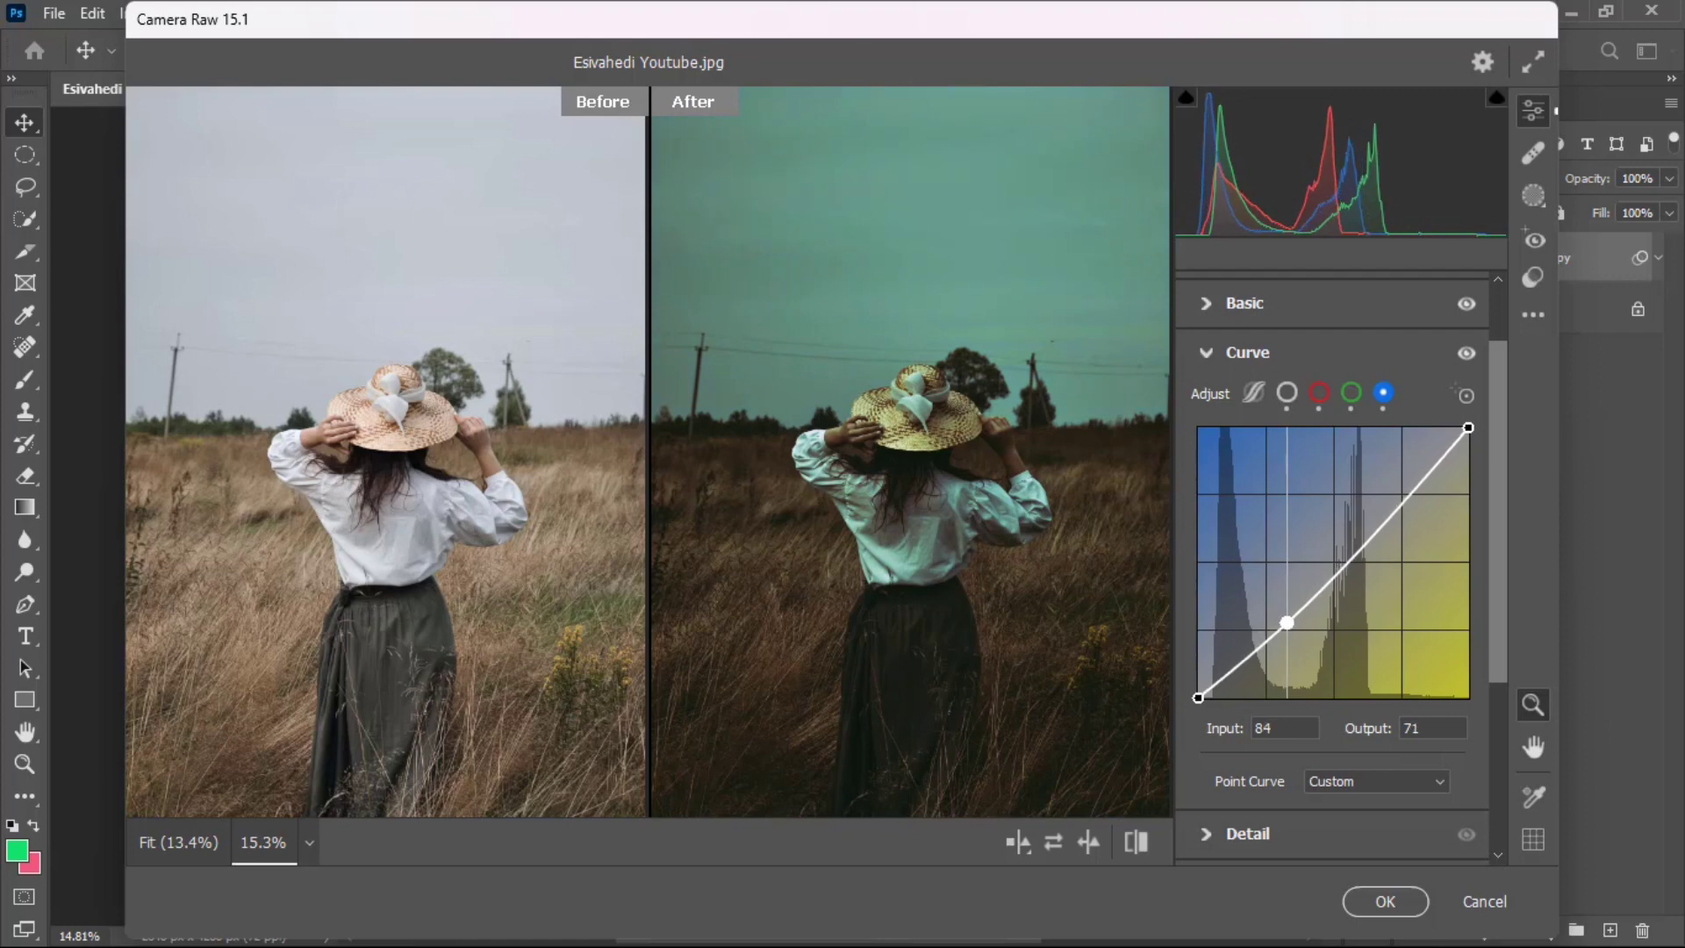
{"action": "left_click", "coordinate": [1209, 352]}
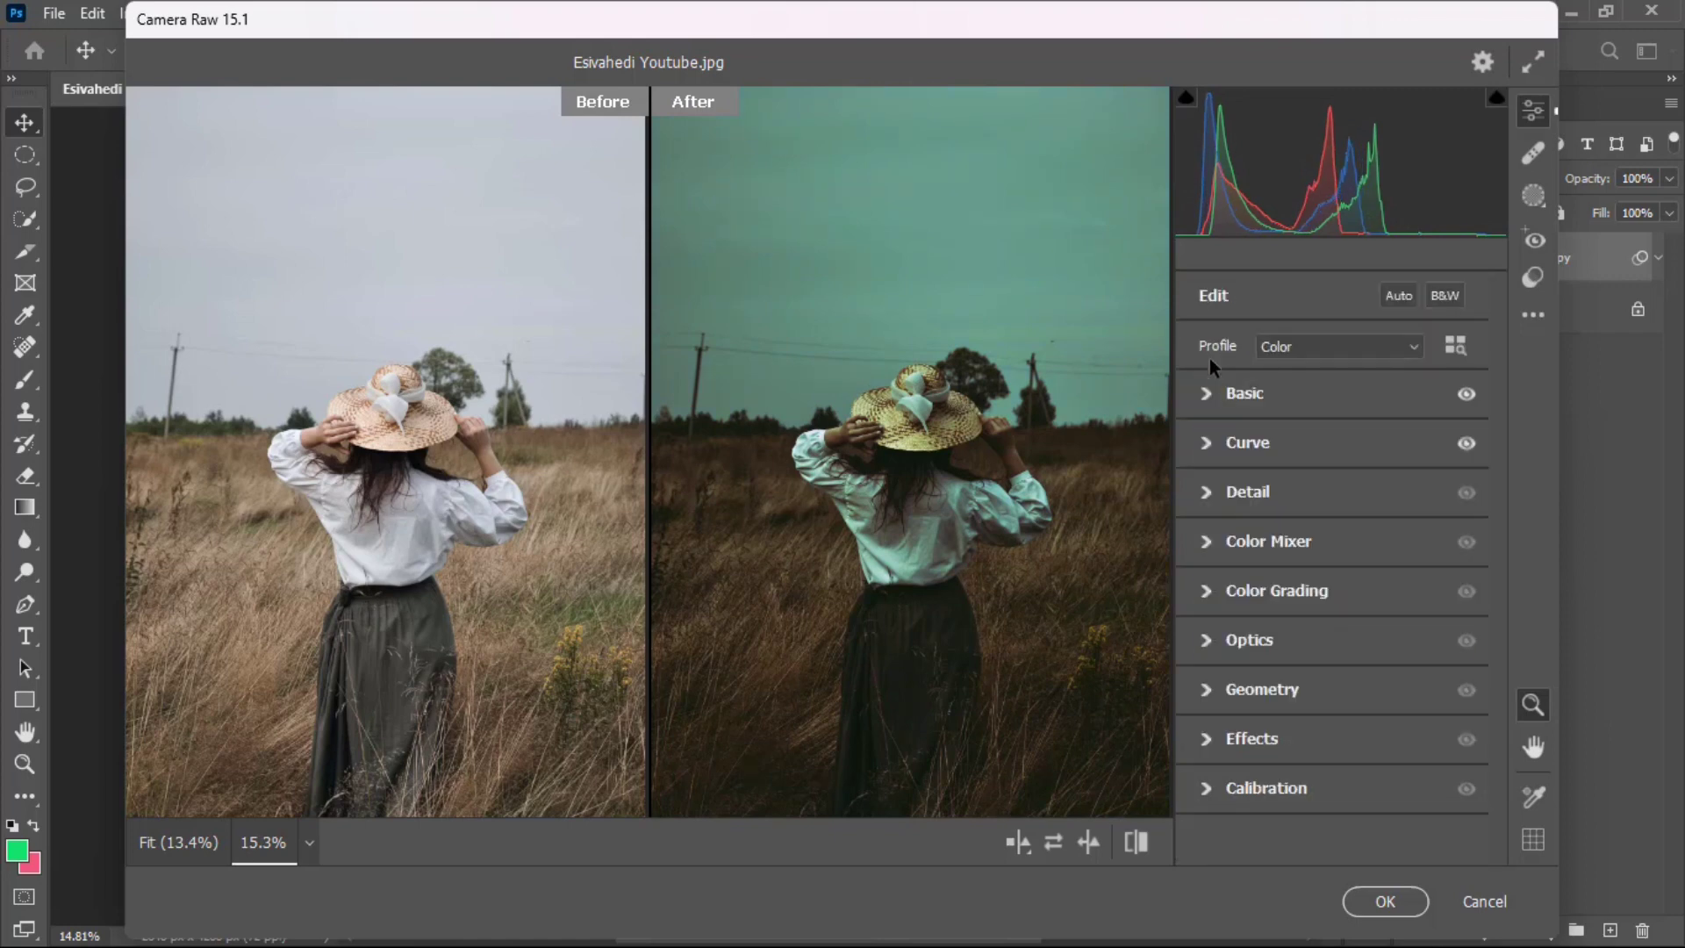
Step: Apply a small amount of Sharpening in the Detail settings
{"action": "left_click", "coordinate": [1214, 504]}
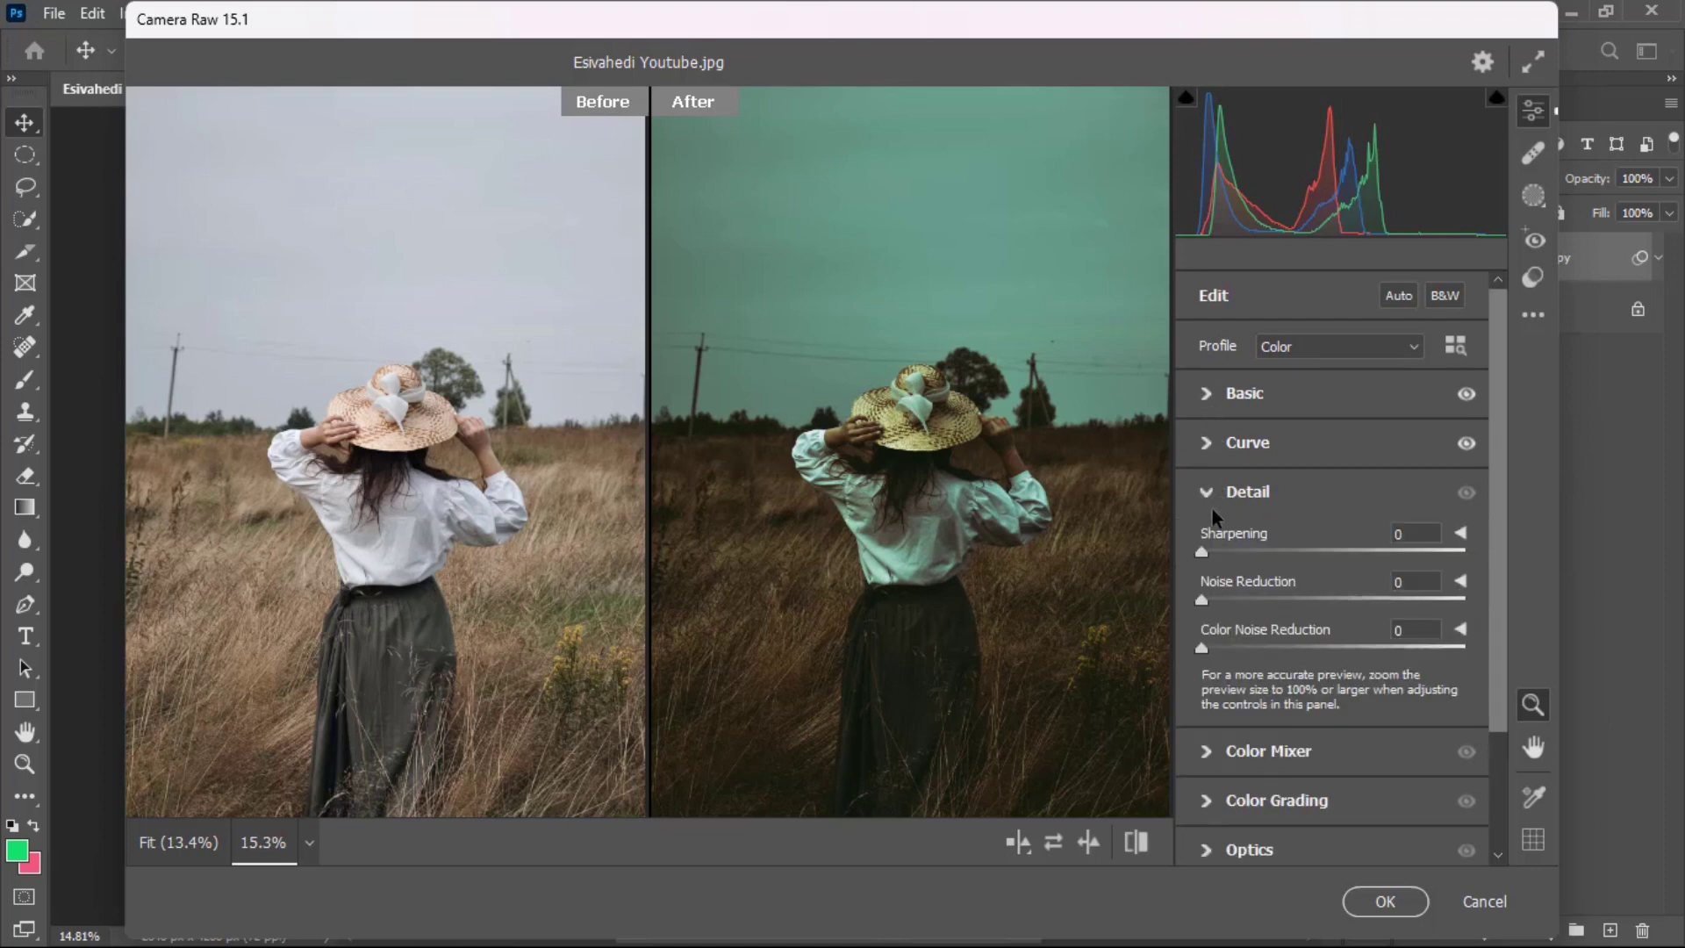
{"action": "left_click_drag", "start_coordinate": [1205, 553], "coordinate": [1224, 563]}
{"action": "left_click", "coordinate": [1214, 492]}
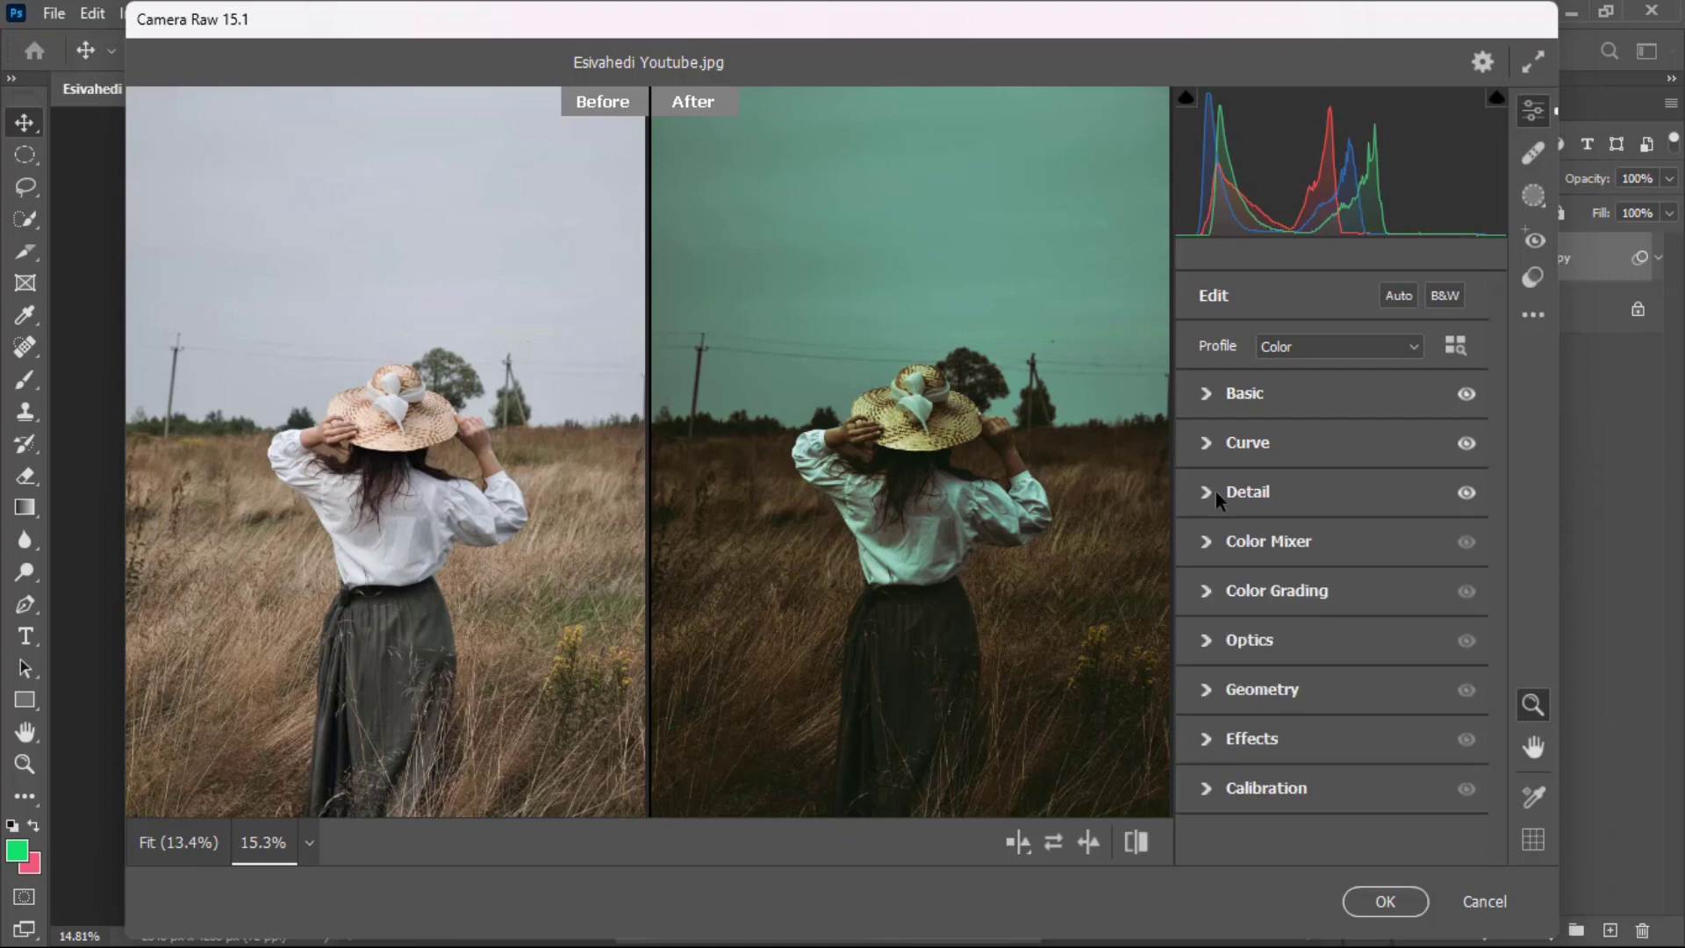
Step: Set the Color Mixer hues to Reds +10, Oranges -20, Yellows -50, Aquas +20, Blues -15, Purples +30 and Magentas -10
{"action": "left_click", "coordinate": [1209, 546]}
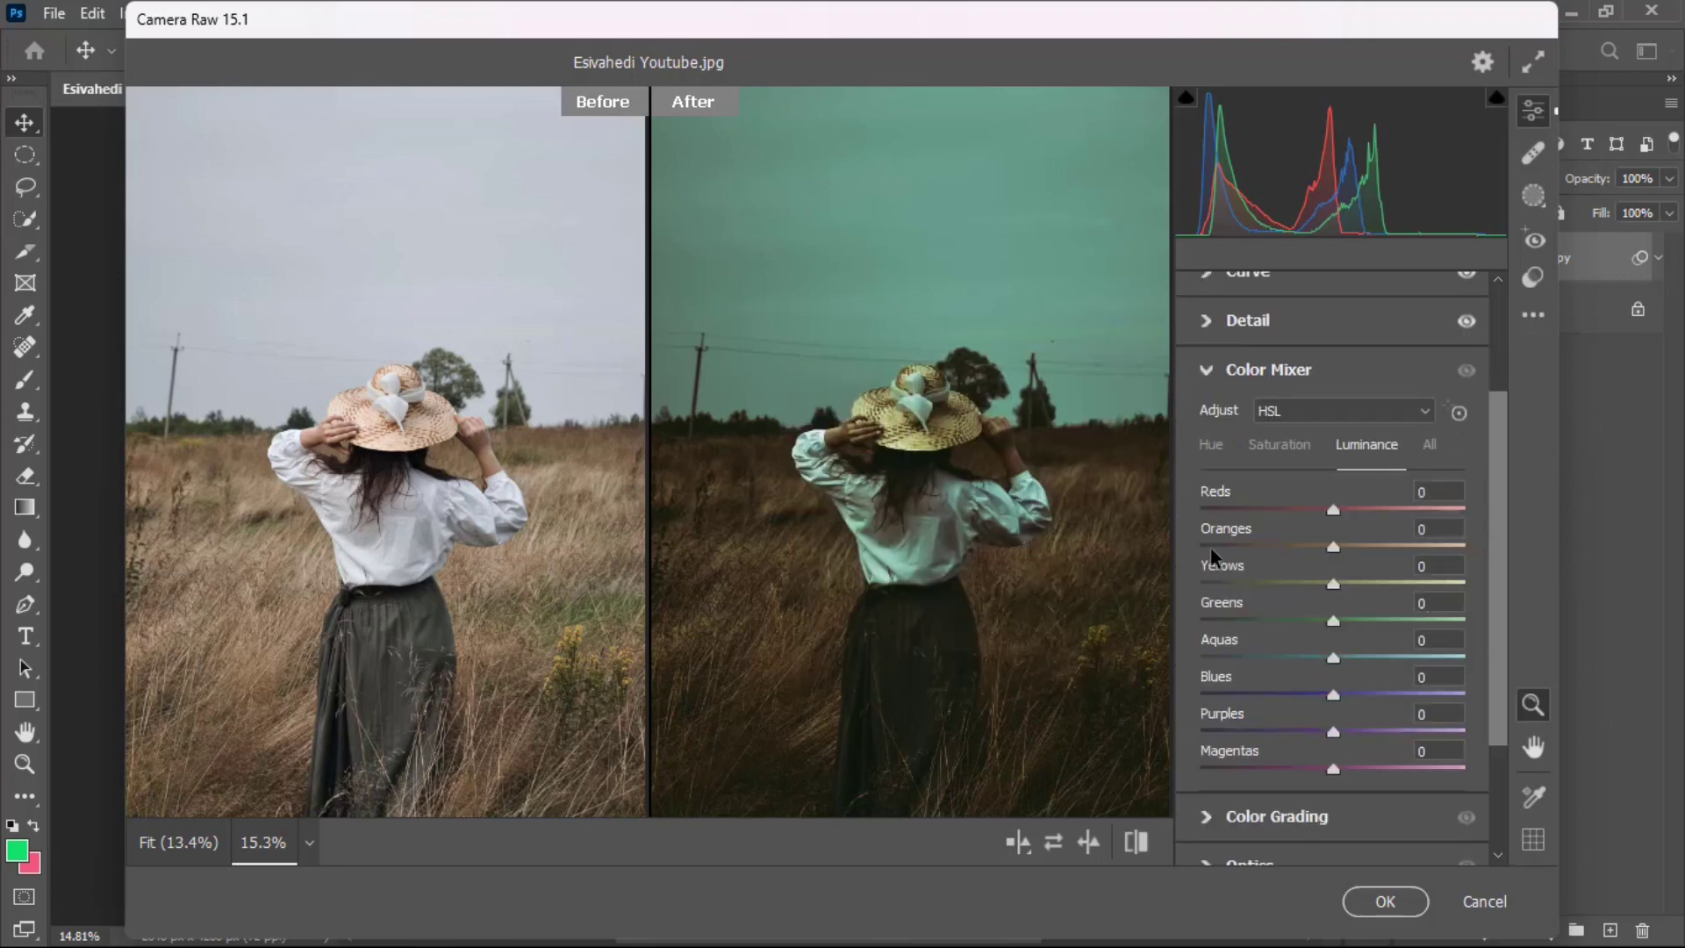
{"action": "left_click", "coordinate": [1212, 445]}
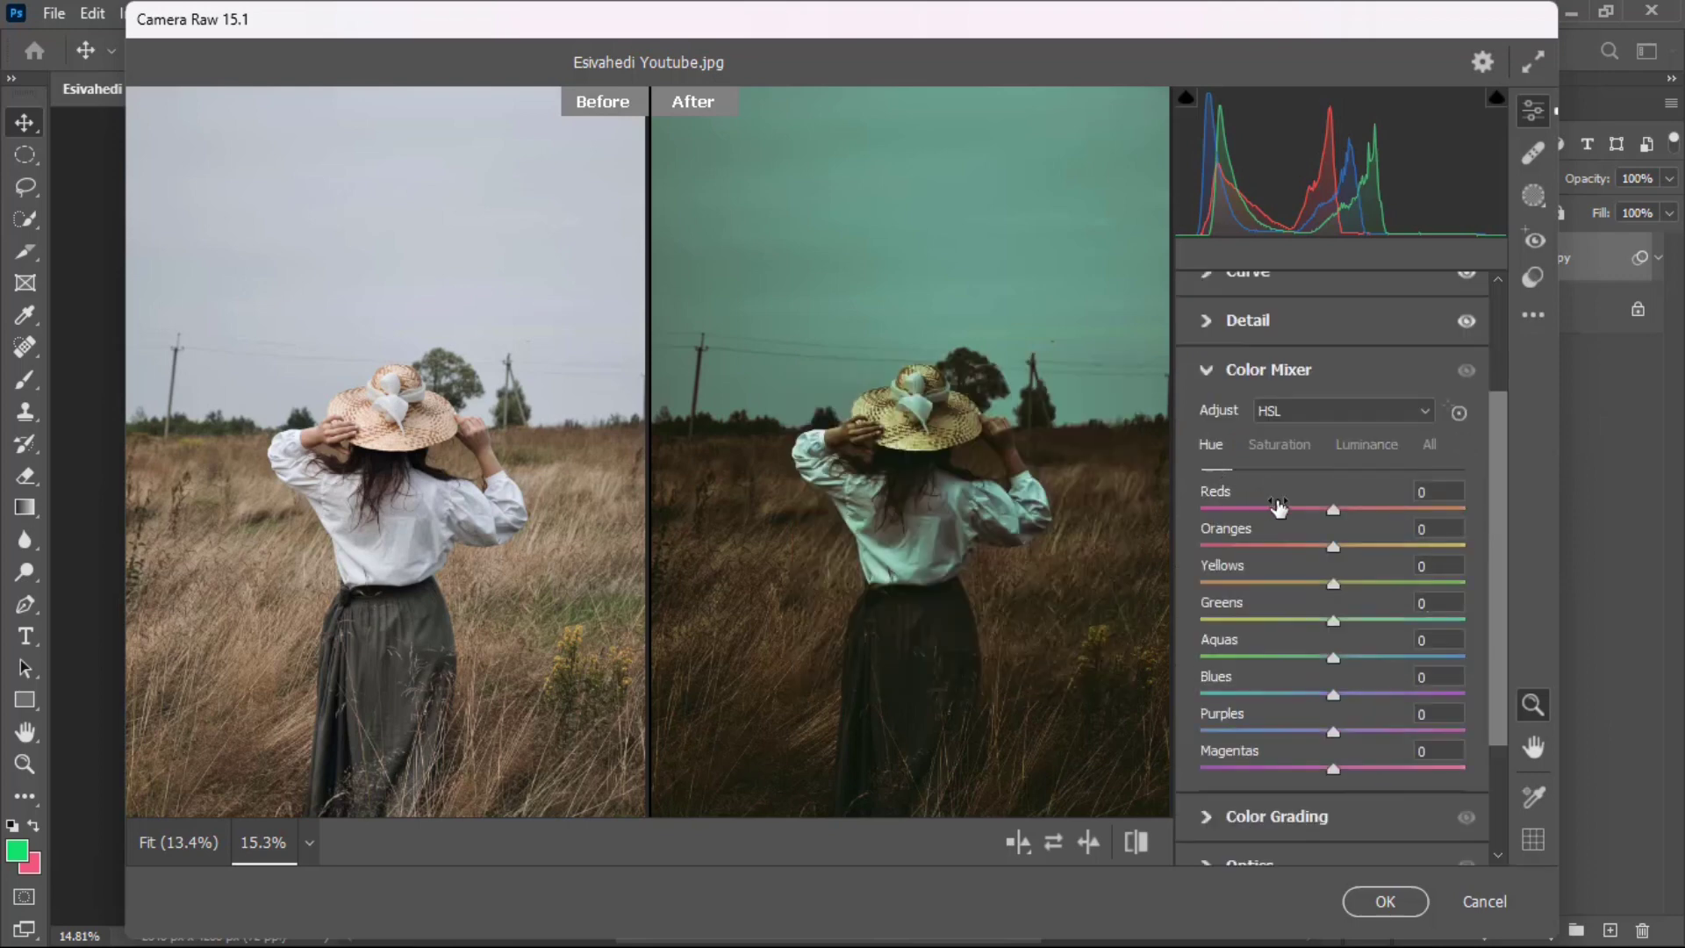
{"action": "mouse_move", "coordinate": [1334, 511]}
{"action": "left_mouse_down"}
{"action": "mouse_move", "coordinate": [1355, 514]}
{"action": "mouse_move", "coordinate": [1311, 559]}
{"action": "mouse_move", "coordinate": [1357, 521]}
{"action": "left_mouse_up"}
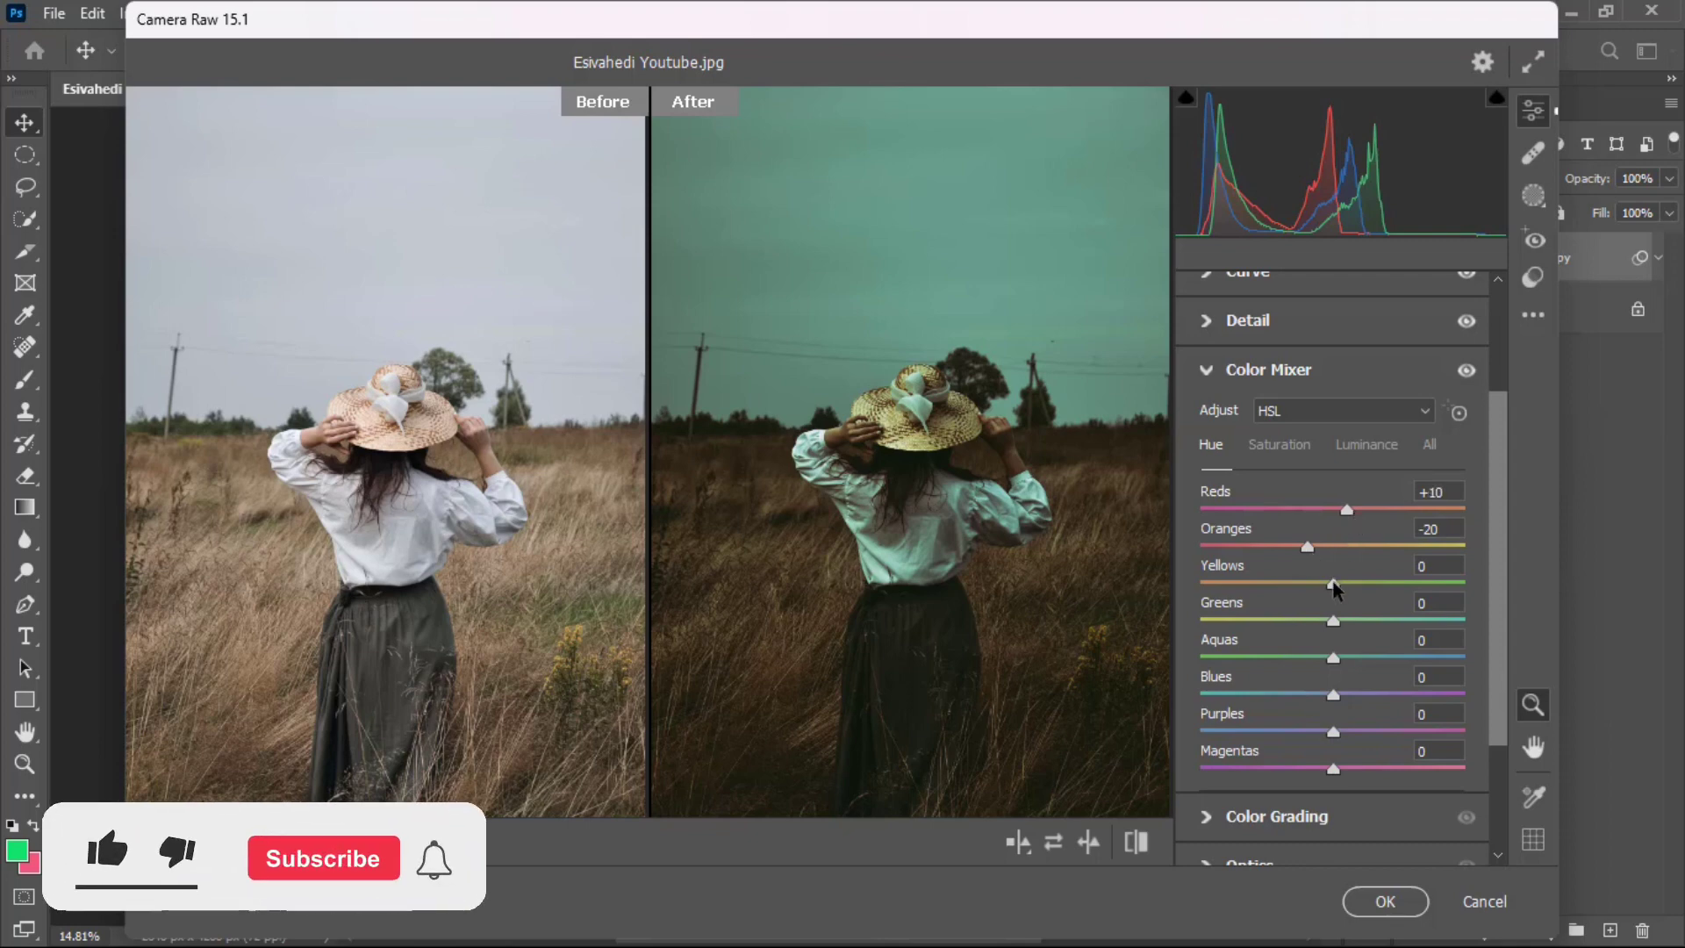
{"action": "left_click_drag", "start_coordinate": [1333, 588], "coordinate": [1266, 589]}
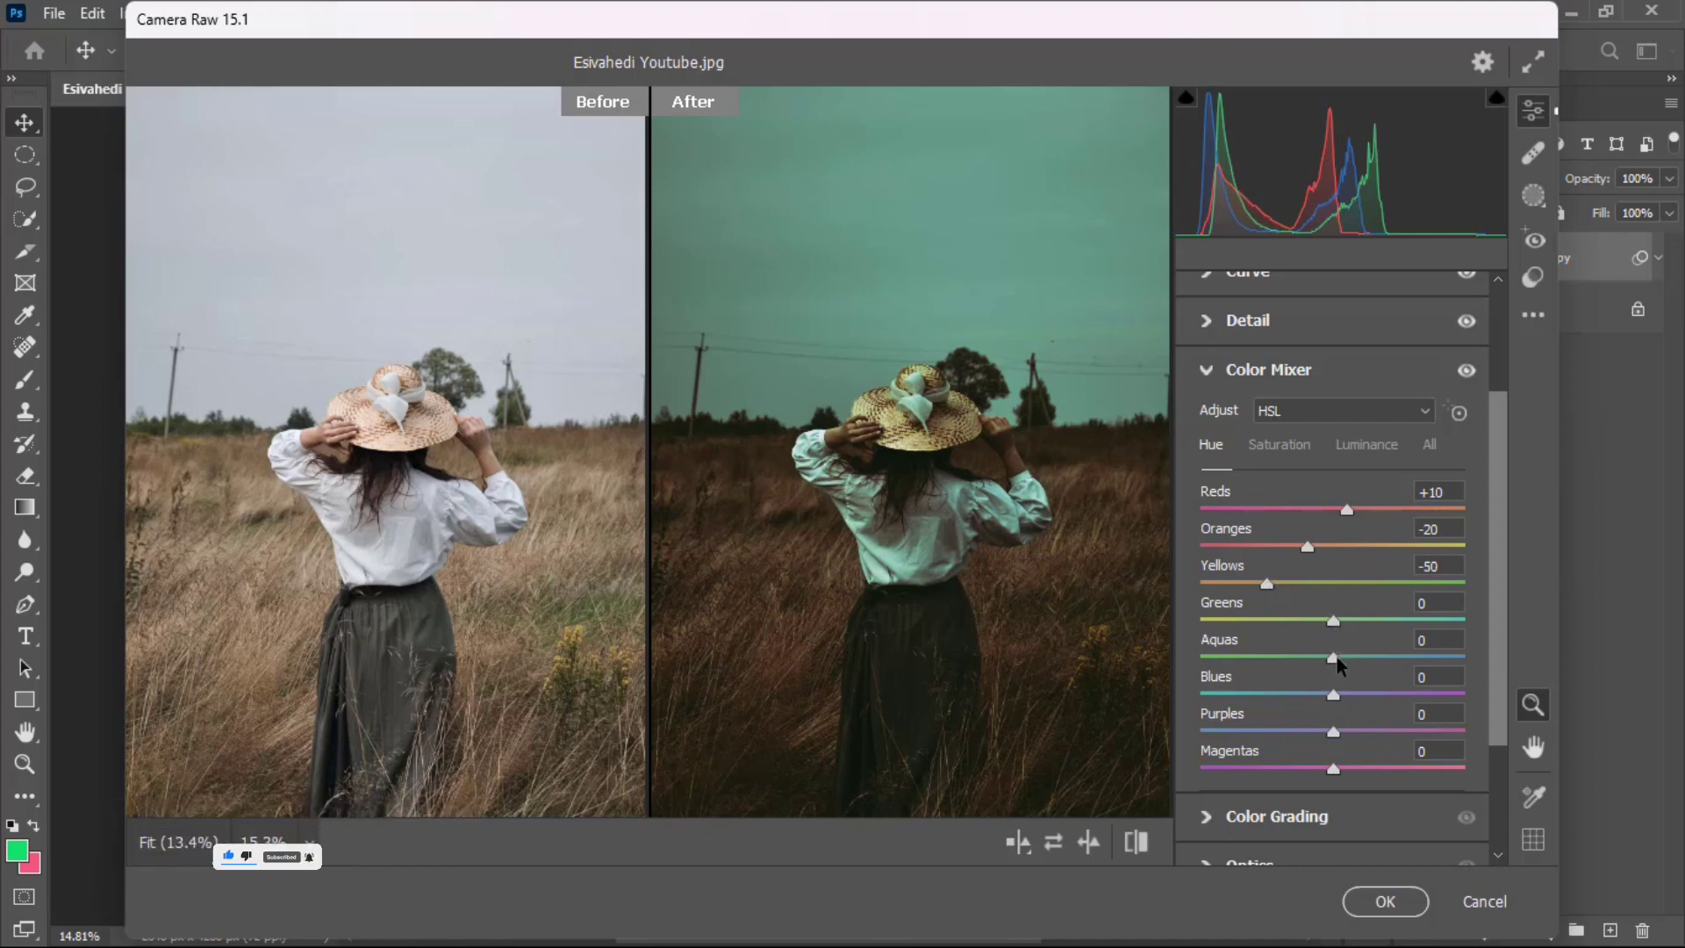
{"action": "left_click_drag", "start_coordinate": [1336, 658], "coordinate": [1322, 773]}
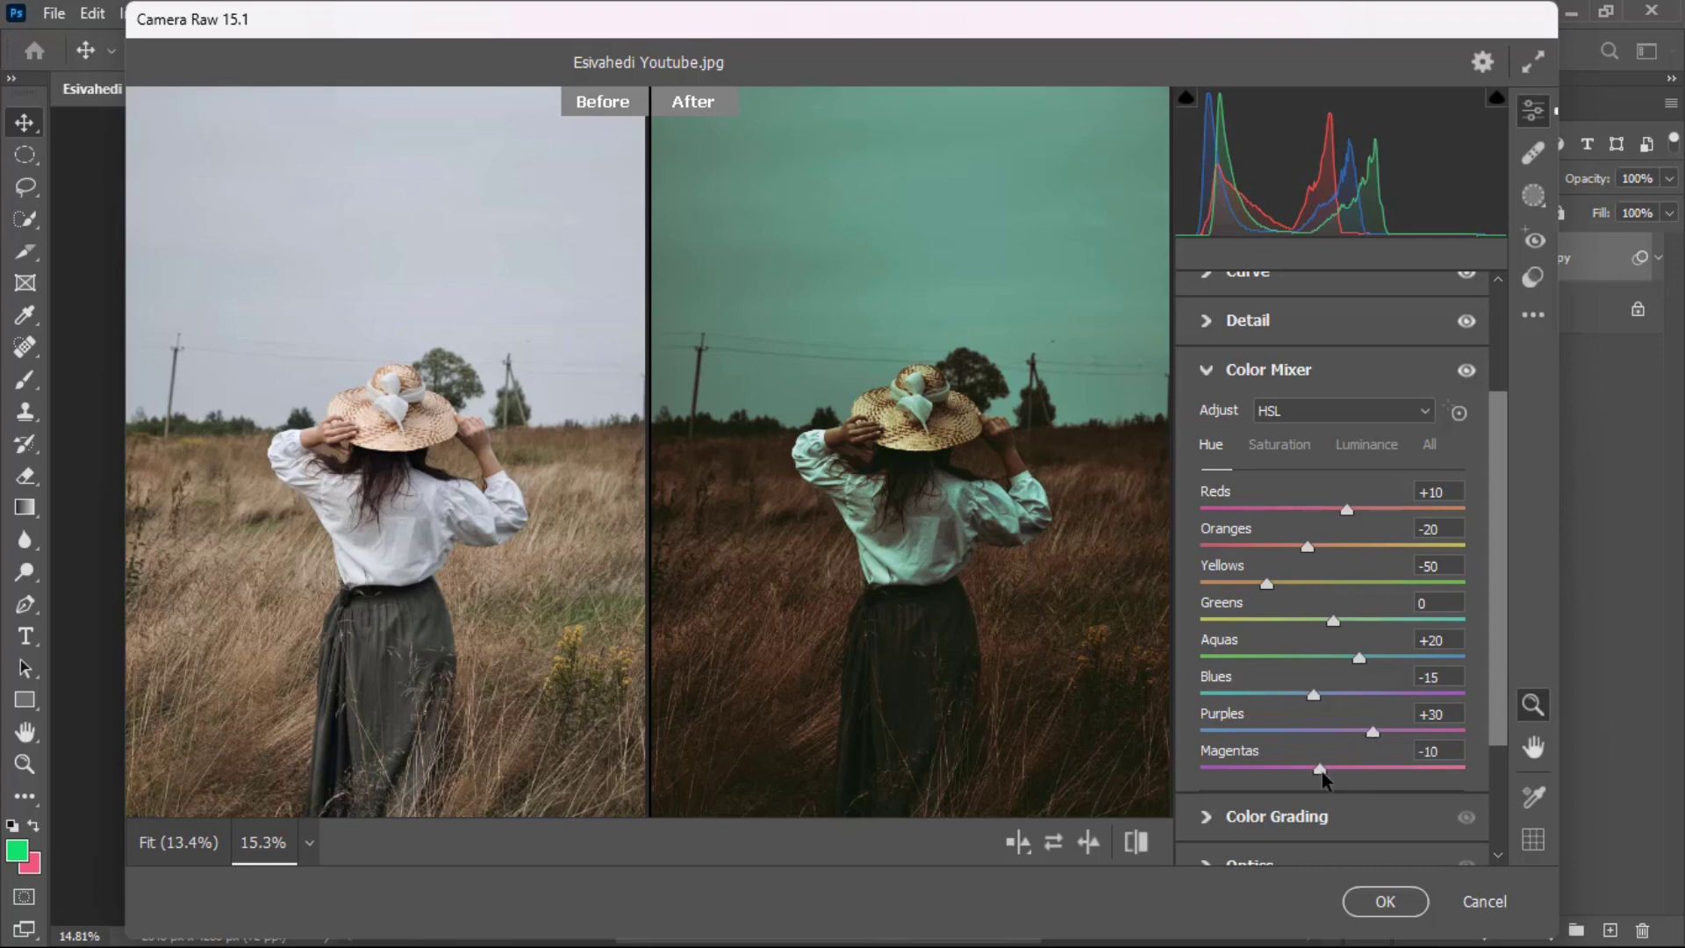
Step: Set the Color Mixer saturations to Reds +5, Oranges -15, Yellows -20, Greens +20, Aquas +5, Blues +40, Purples -10 and Magentas -16
{"action": "left_click", "coordinate": [1275, 445]}
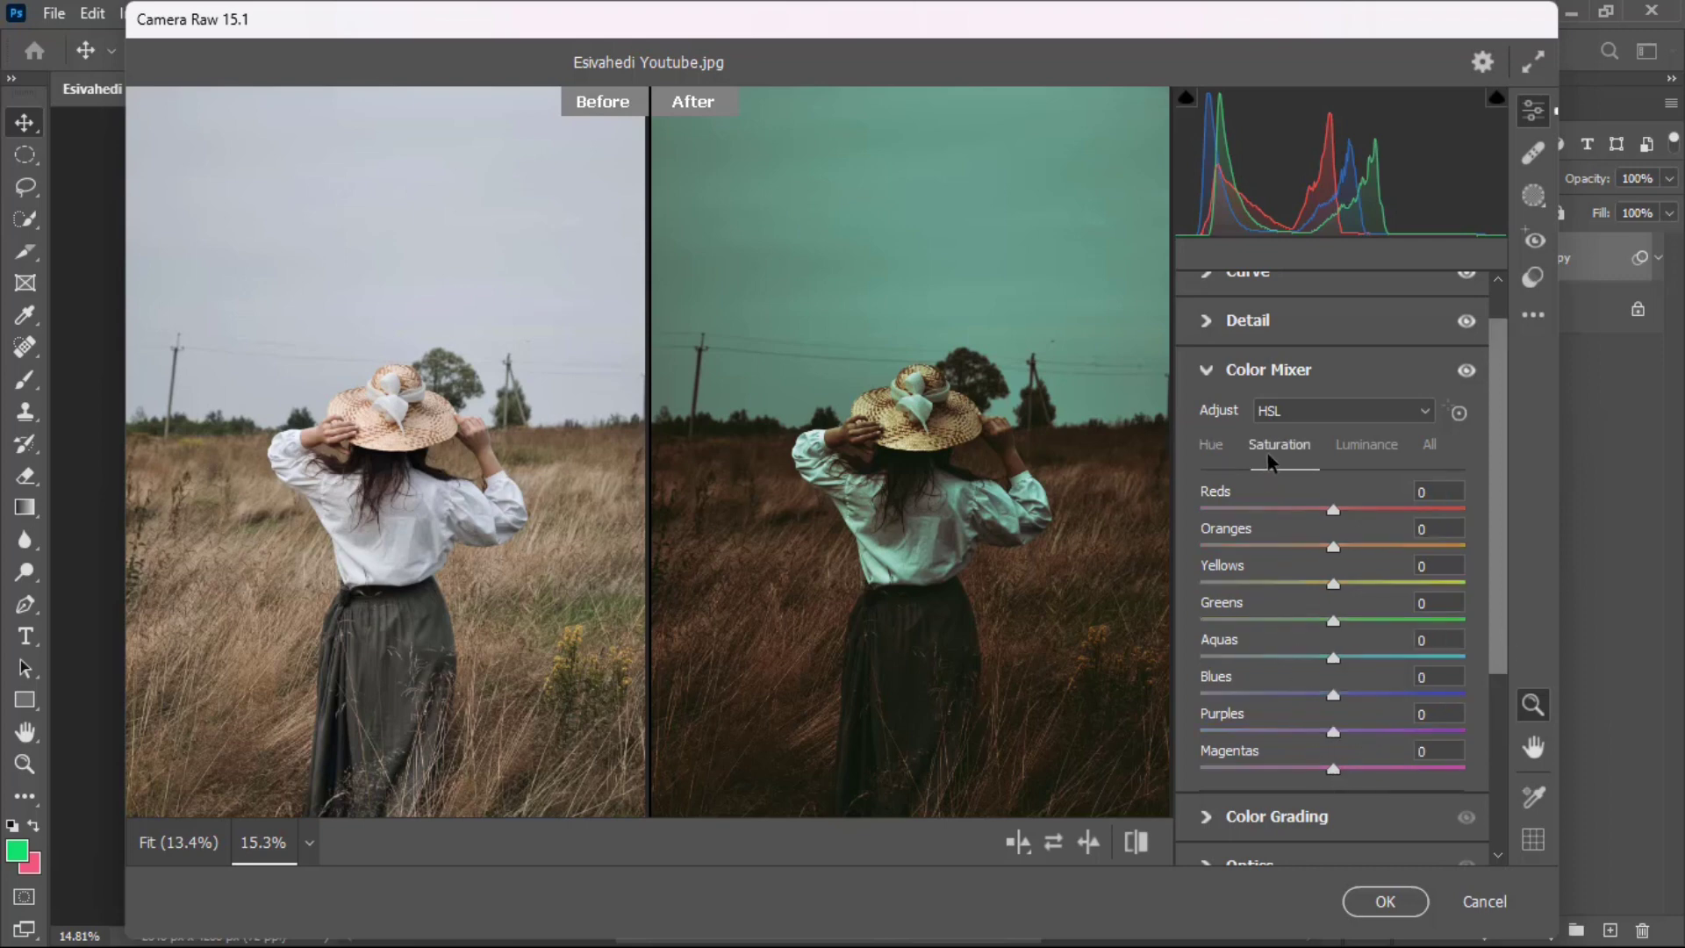
{"action": "left_click_drag", "start_coordinate": [1334, 510], "coordinate": [1341, 670]}
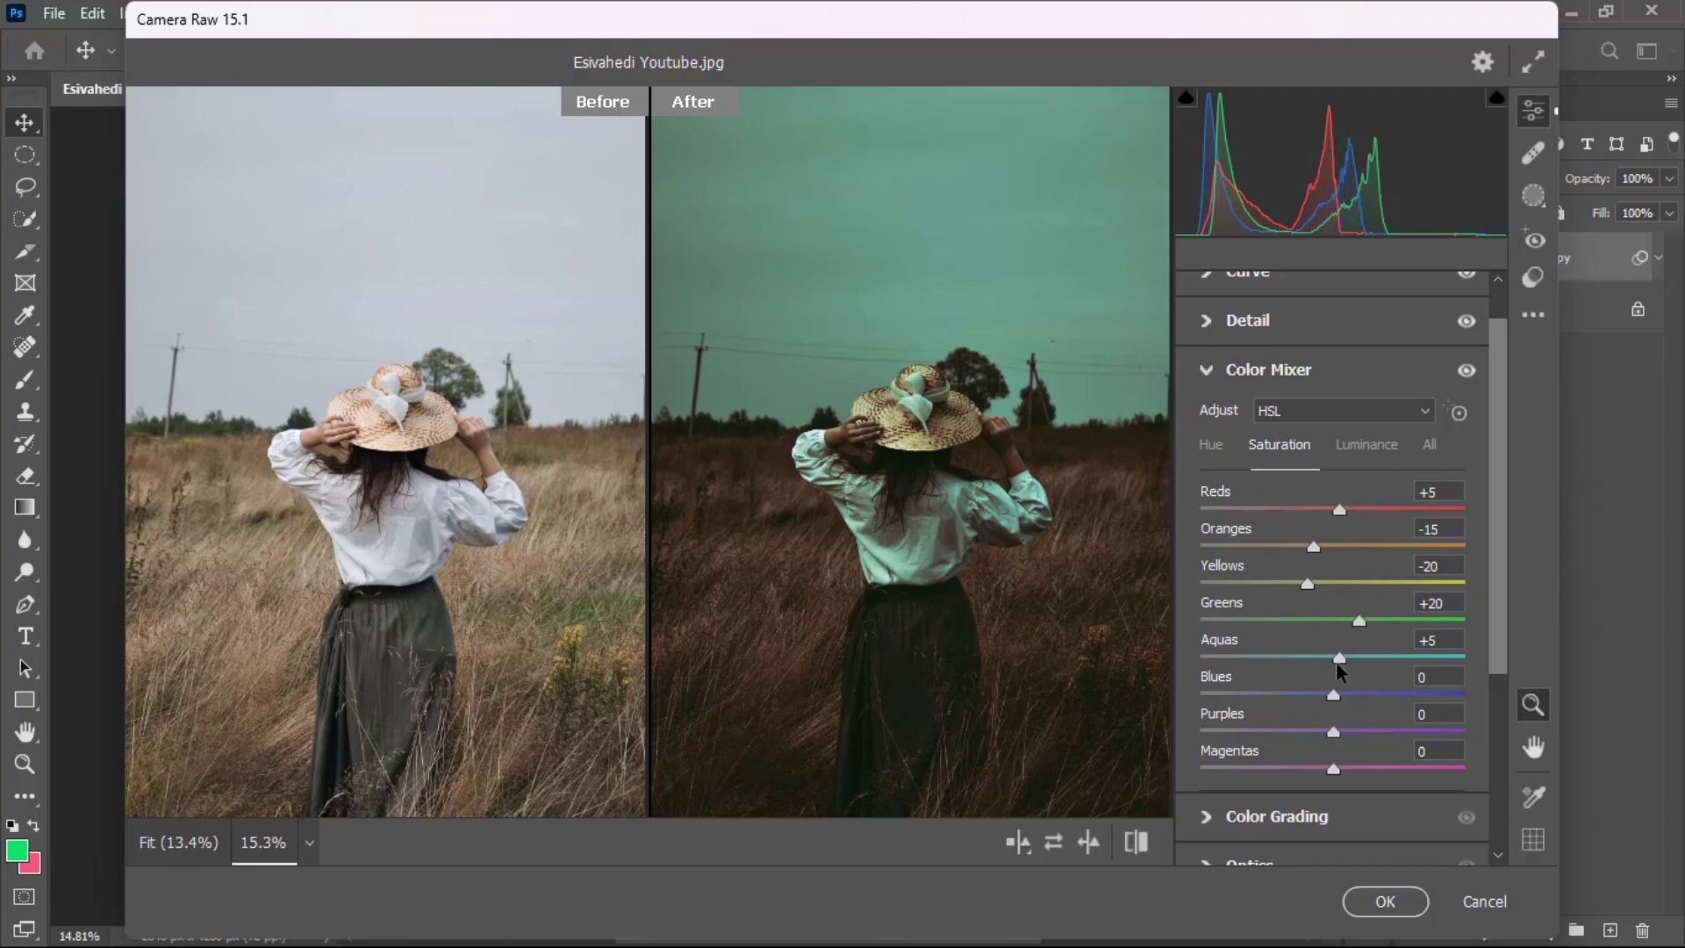
{"action": "left_click_drag", "start_coordinate": [1333, 700], "coordinate": [1317, 773]}
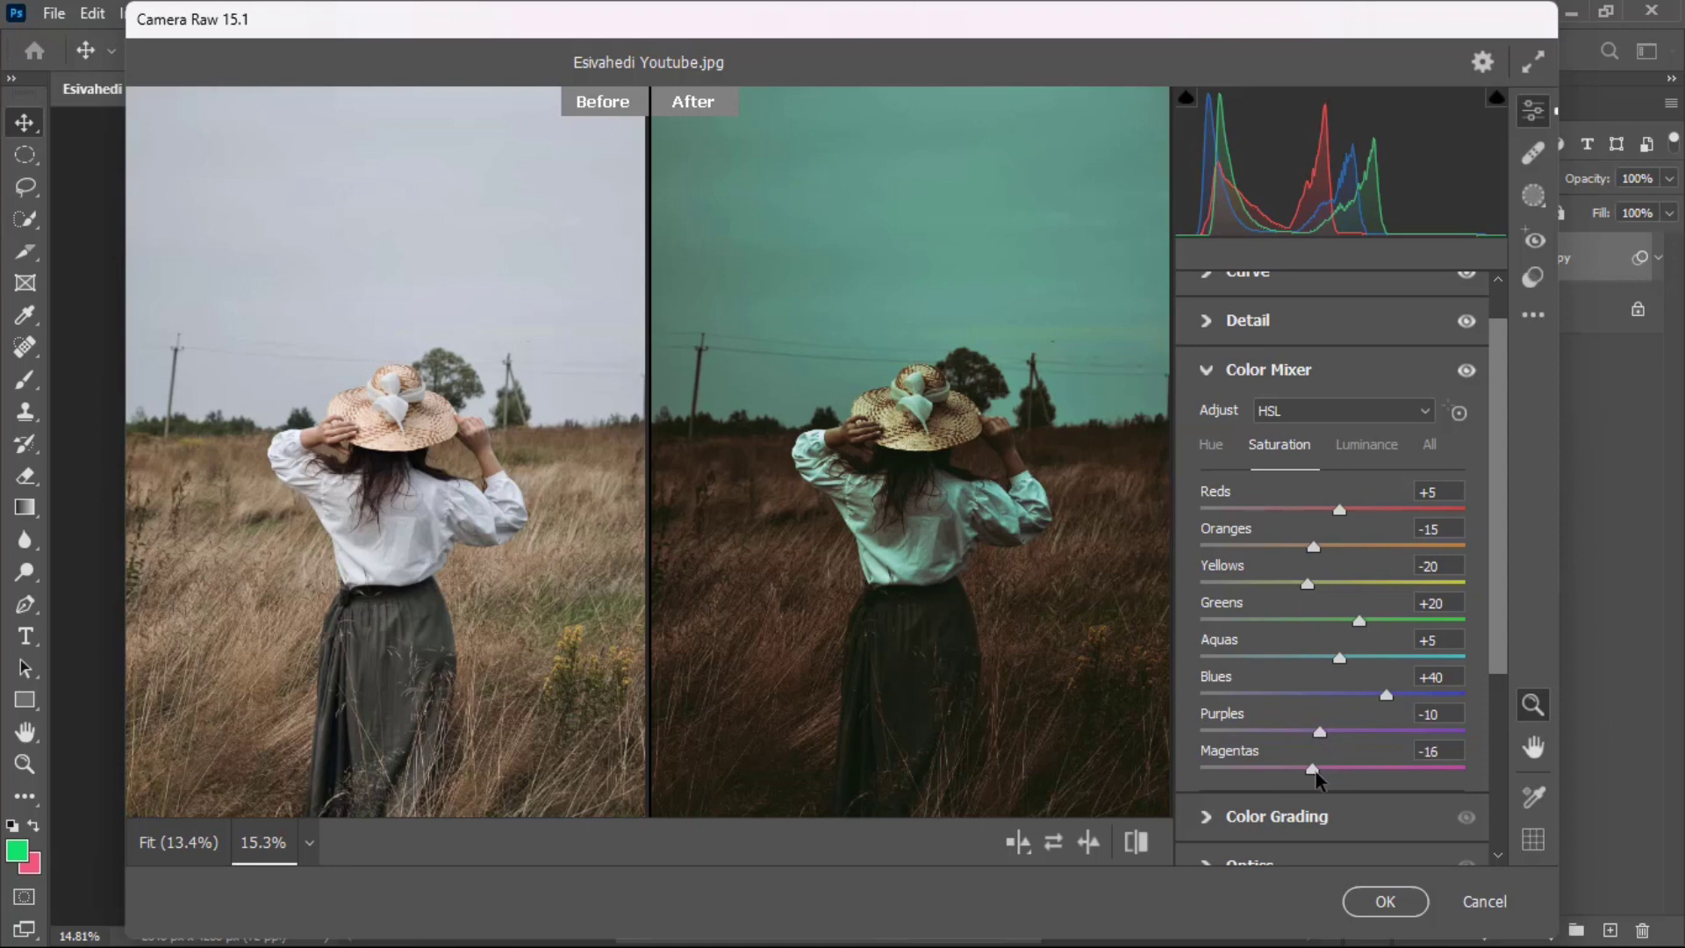
Step: Set the Color Mixer luminances to Reds +15, Oranges +50, Yellows +40, Greens +60, Aquas +25, Blues -15 and Magentas +20
{"action": "left_click", "coordinate": [1359, 448]}
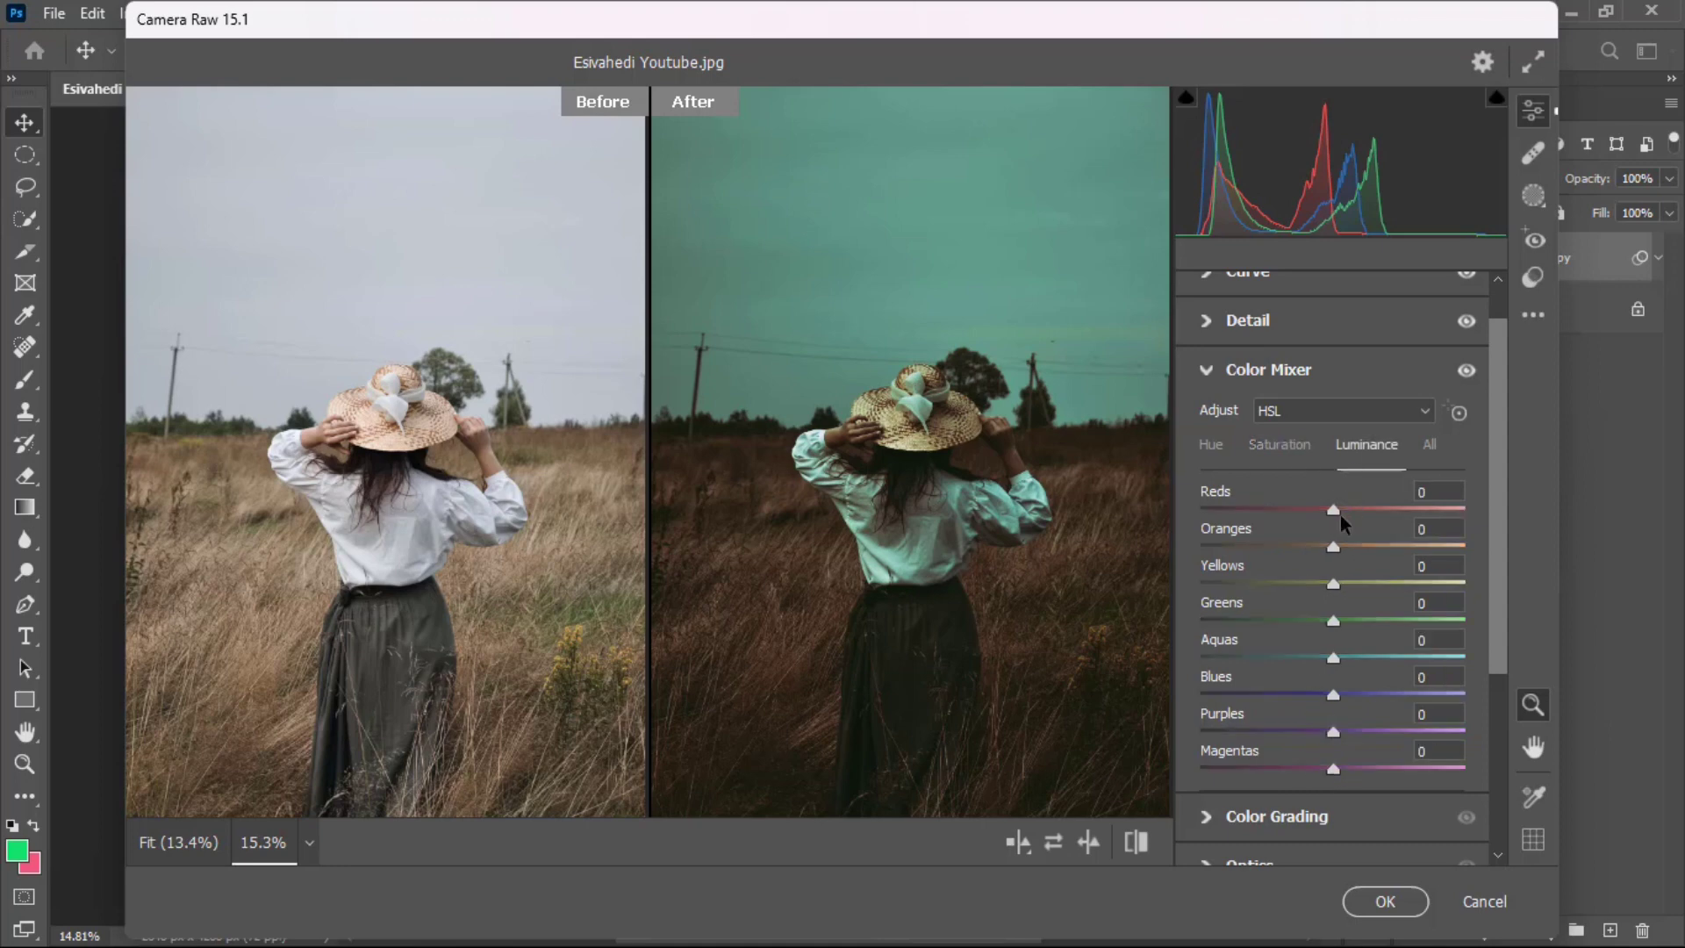
{"action": "left_click_drag", "start_coordinate": [1340, 518], "coordinate": [1396, 551]}
{"action": "left_click_drag", "start_coordinate": [1338, 591], "coordinate": [1414, 630]}
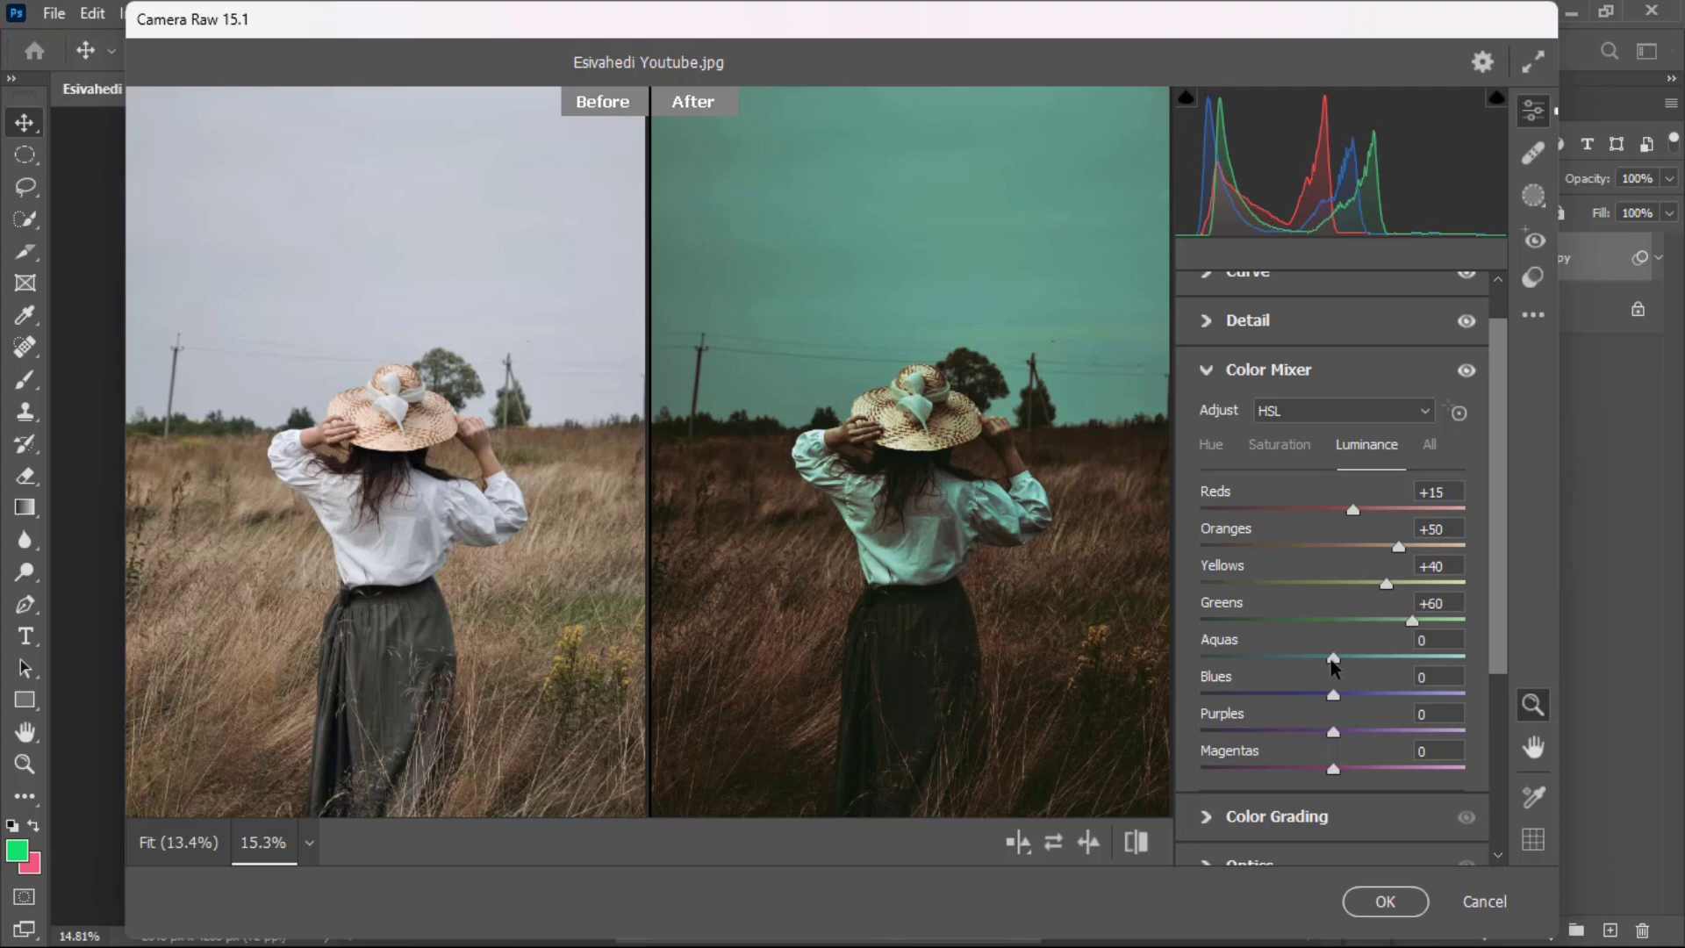
{"action": "left_click_drag", "start_coordinate": [1331, 661], "coordinate": [1314, 699]}
{"action": "left_click_drag", "start_coordinate": [1331, 770], "coordinate": [1360, 777]}
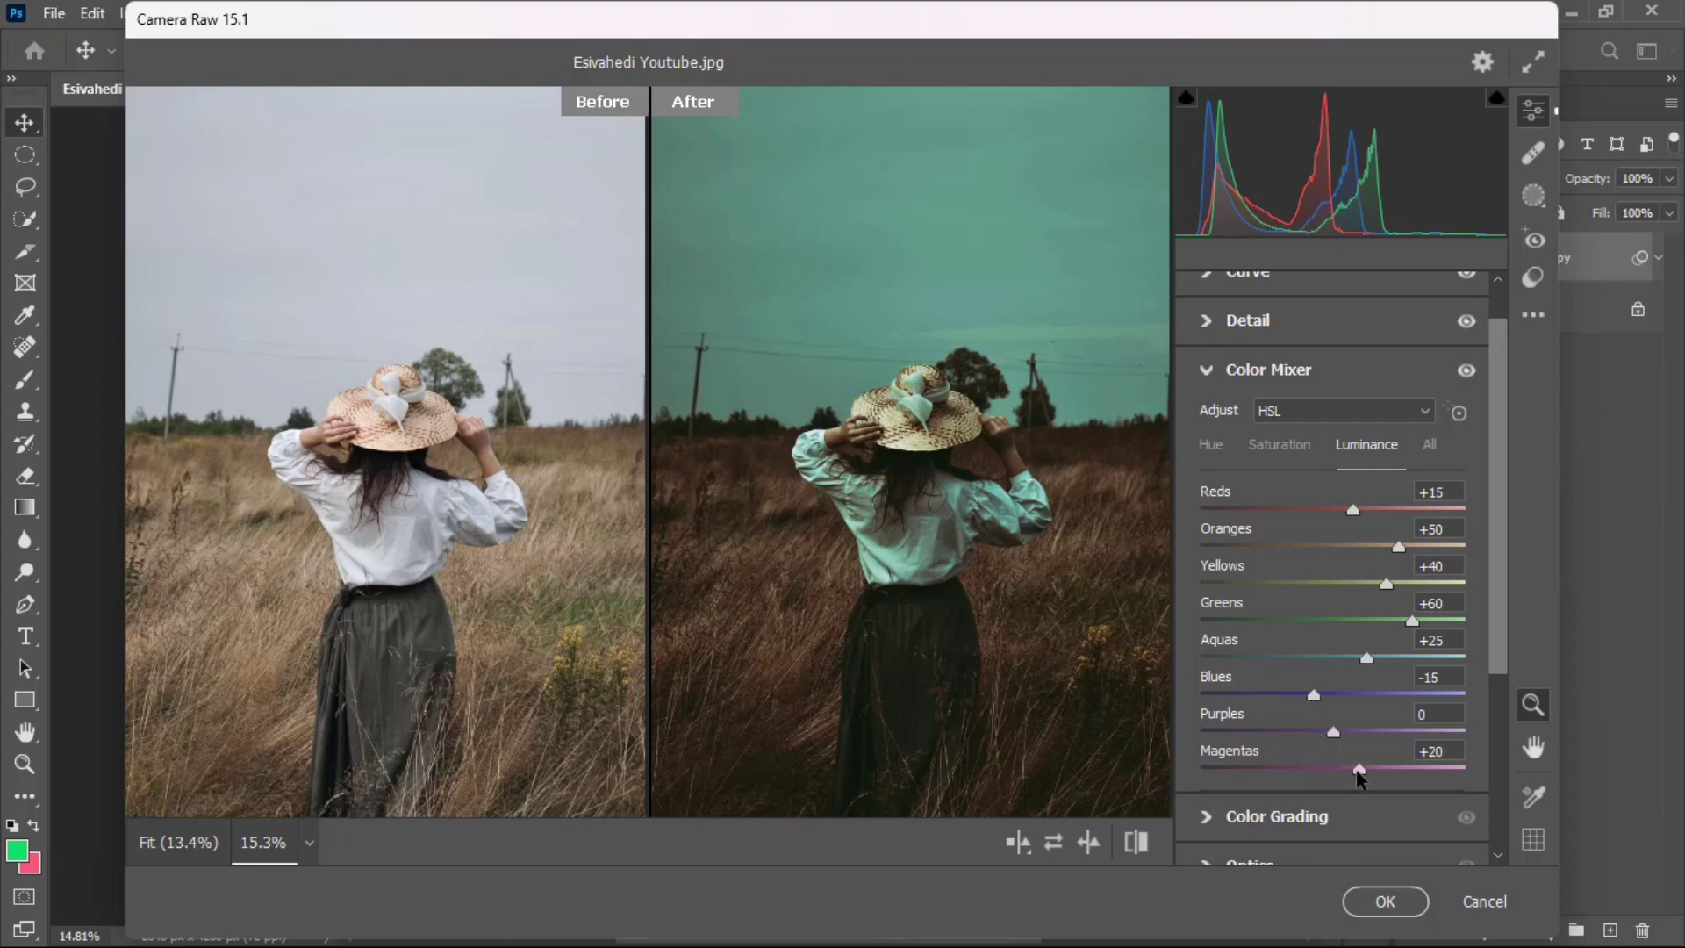
Step: Tint the shadows in Color Grading with hue 200 and saturation 30
{"action": "left_click", "coordinate": [1304, 813]}
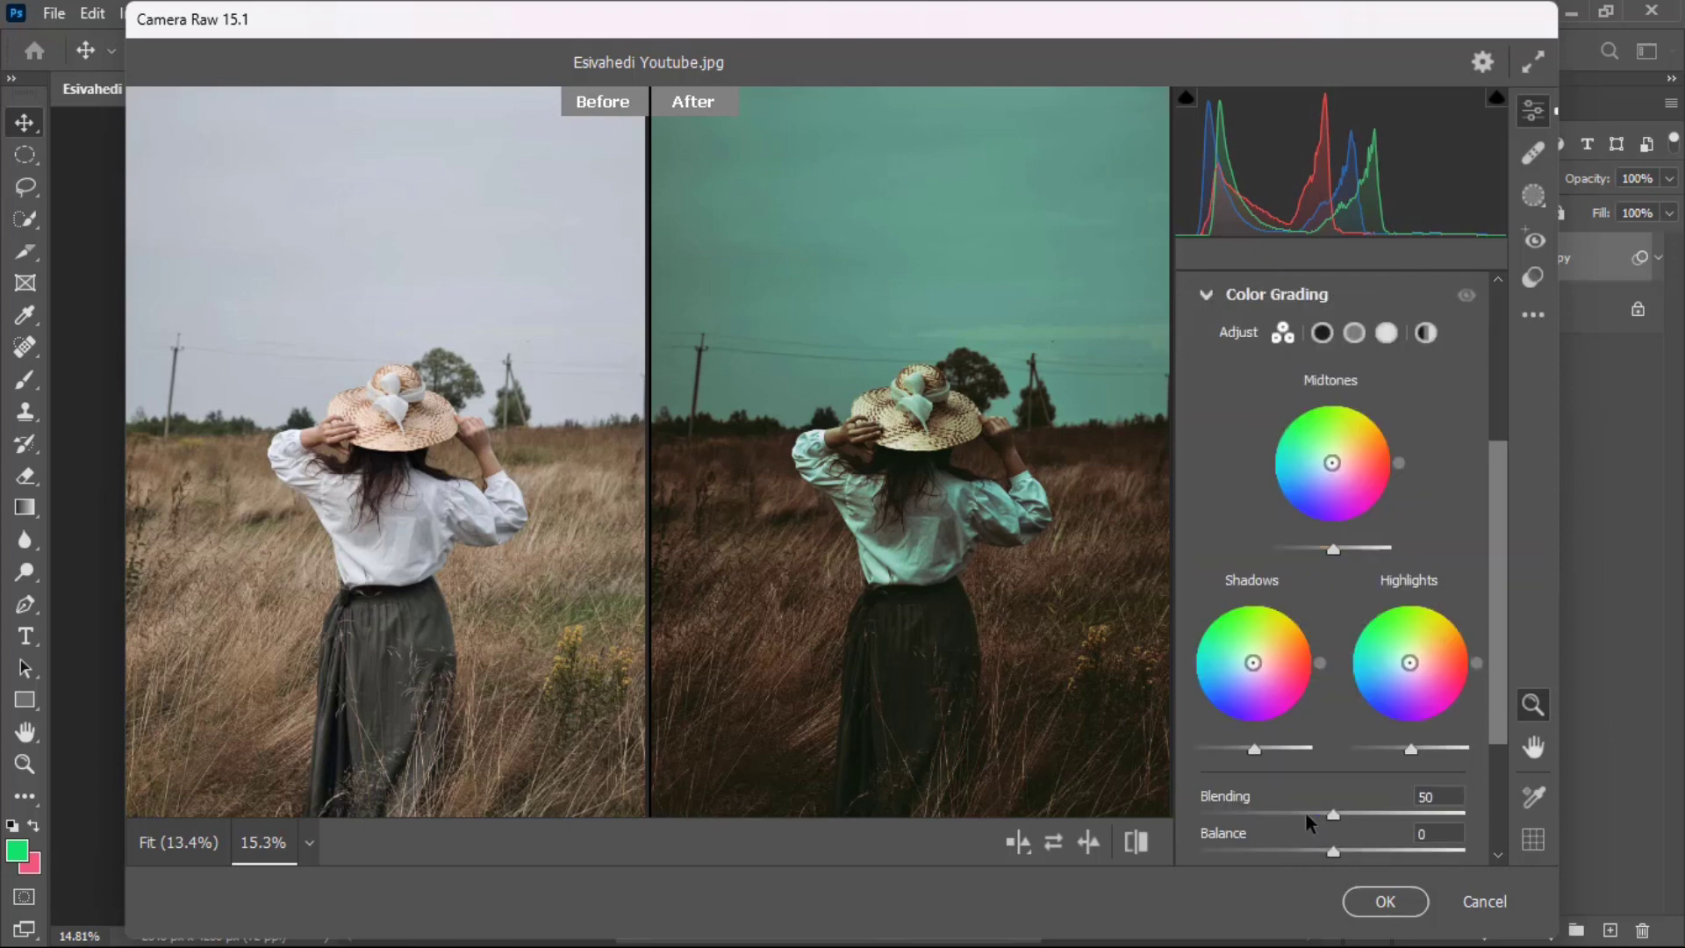
{"action": "left_click", "coordinate": [1323, 334]}
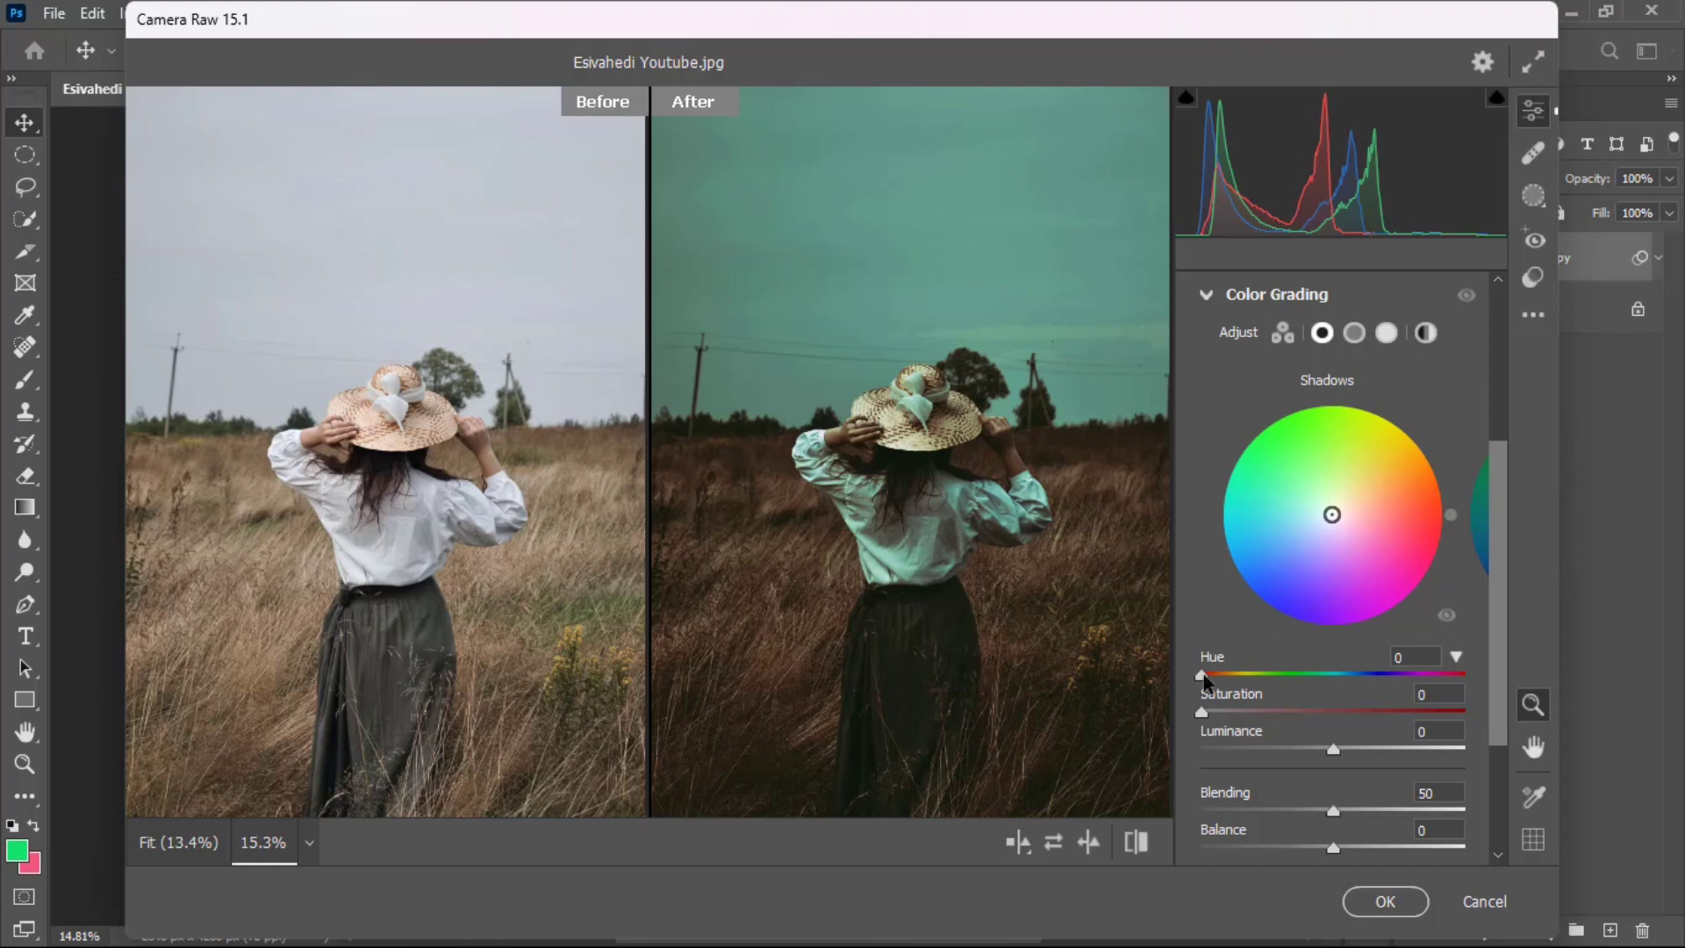
{"action": "left_click_drag", "start_coordinate": [1202, 676], "coordinate": [1350, 683]}
{"action": "left_click_drag", "start_coordinate": [1202, 715], "coordinate": [1281, 718]}
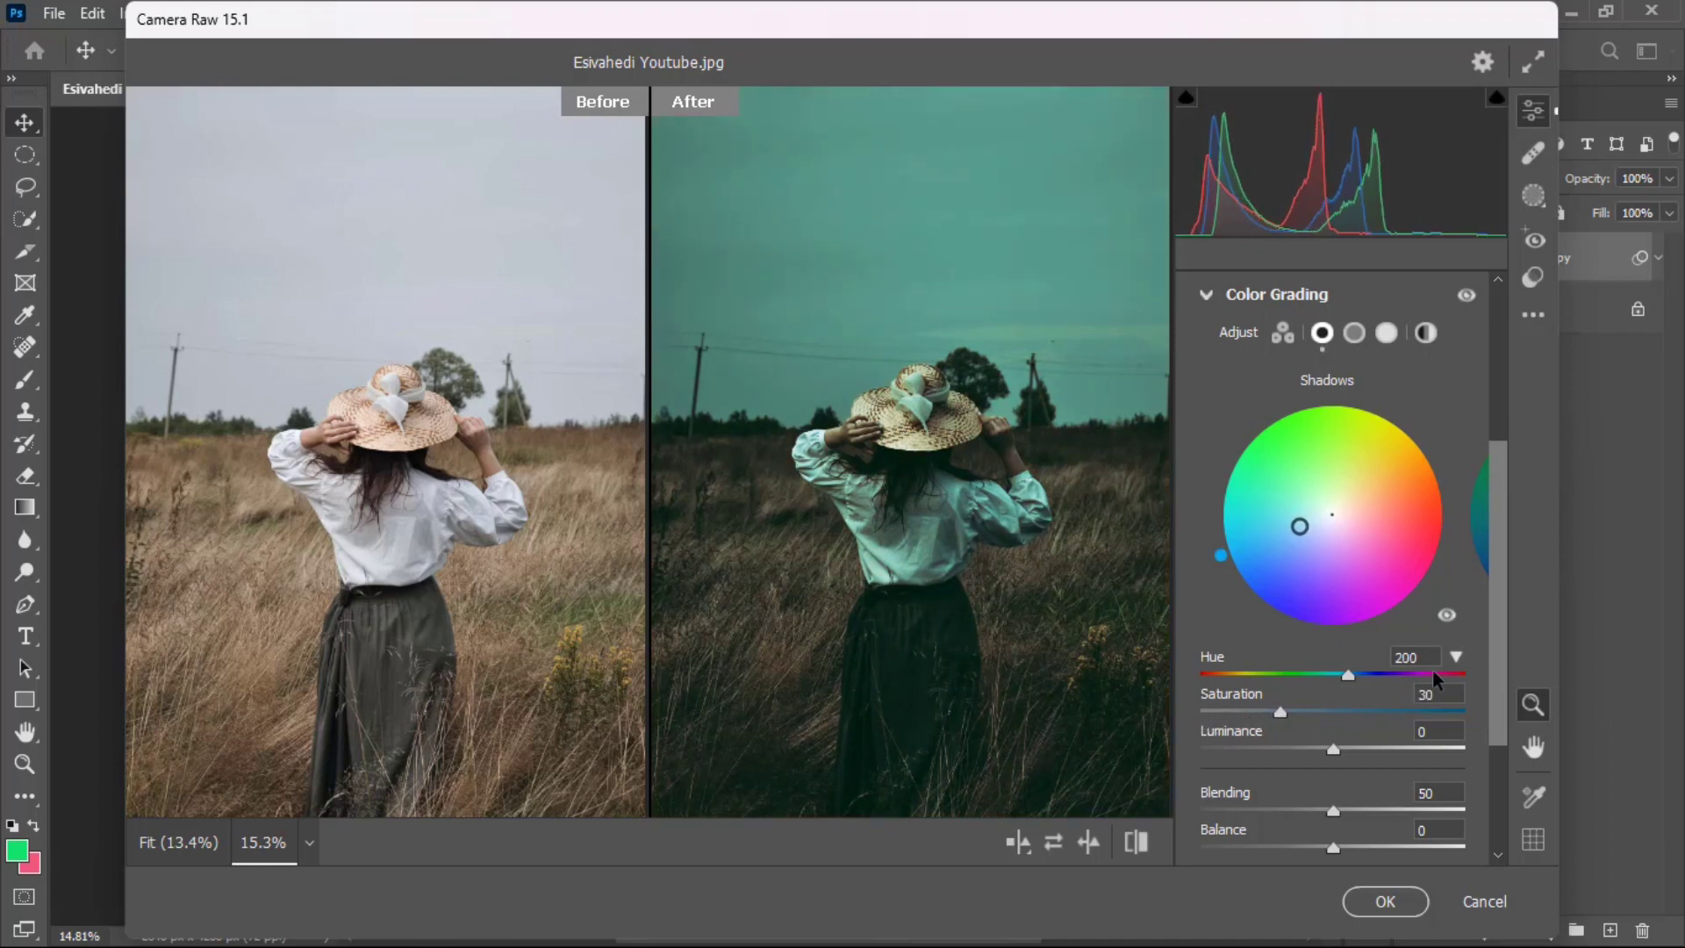
Step: Set the Color Grading Blending to 100 and Balance to +100, and apply the Camera Raw Filter to the layer
{"action": "left_click_drag", "start_coordinate": [1503, 614], "coordinate": [1420, 683]}
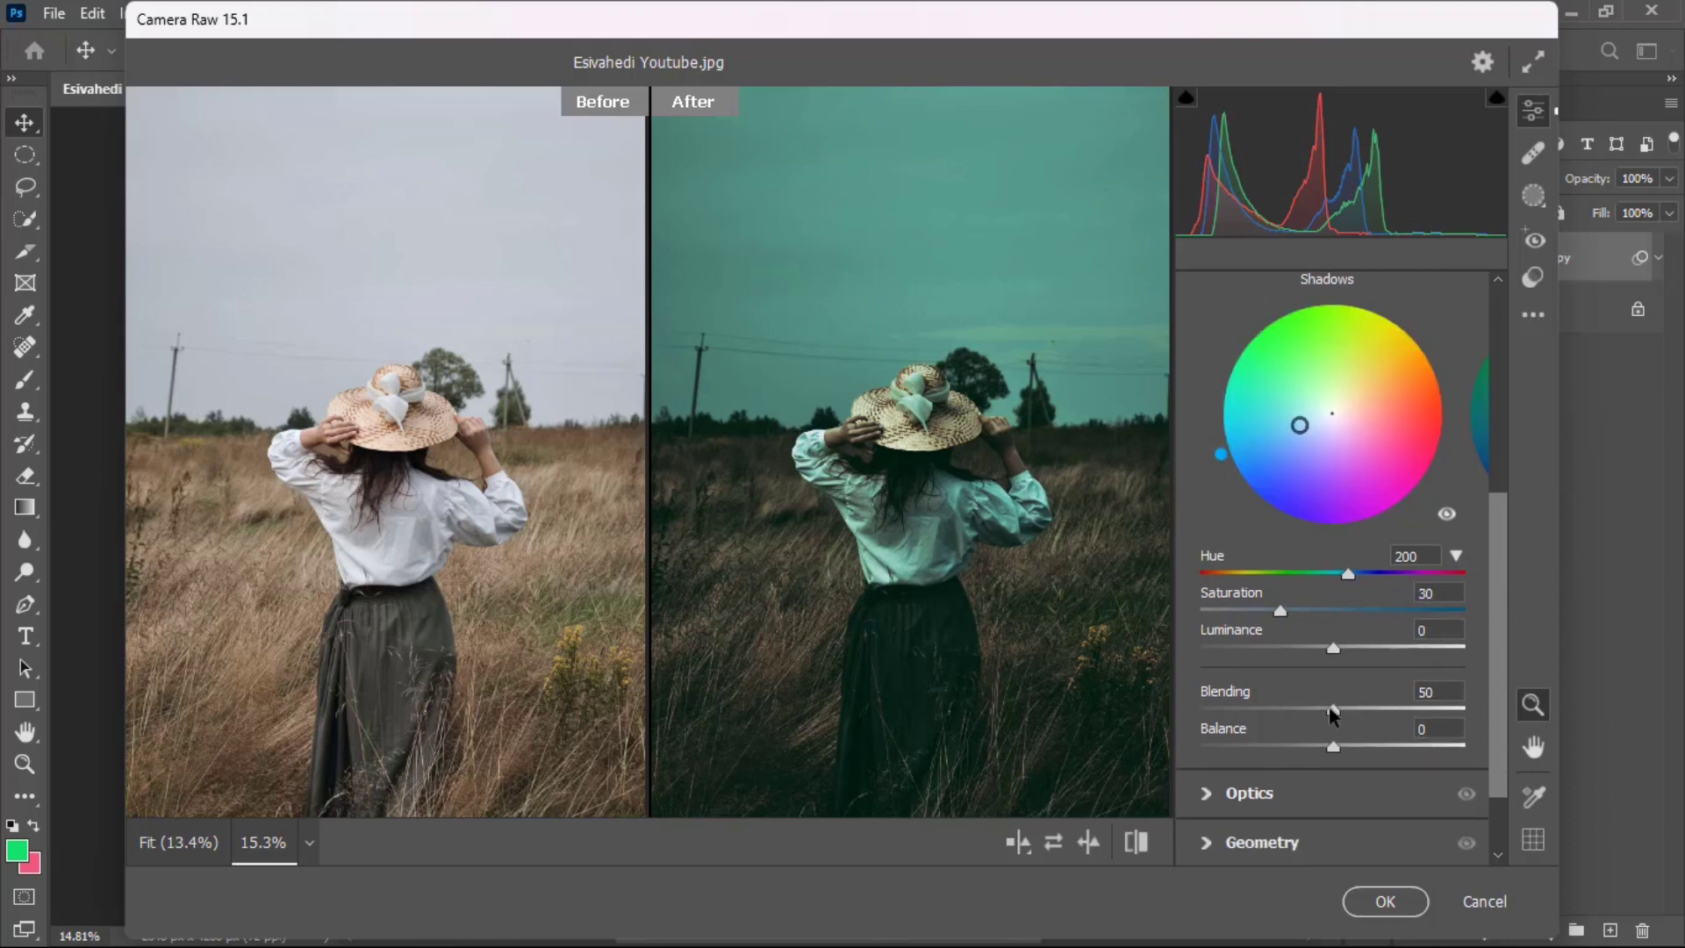
{"action": "left_click_drag", "start_coordinate": [1332, 712], "coordinate": [1500, 722]}
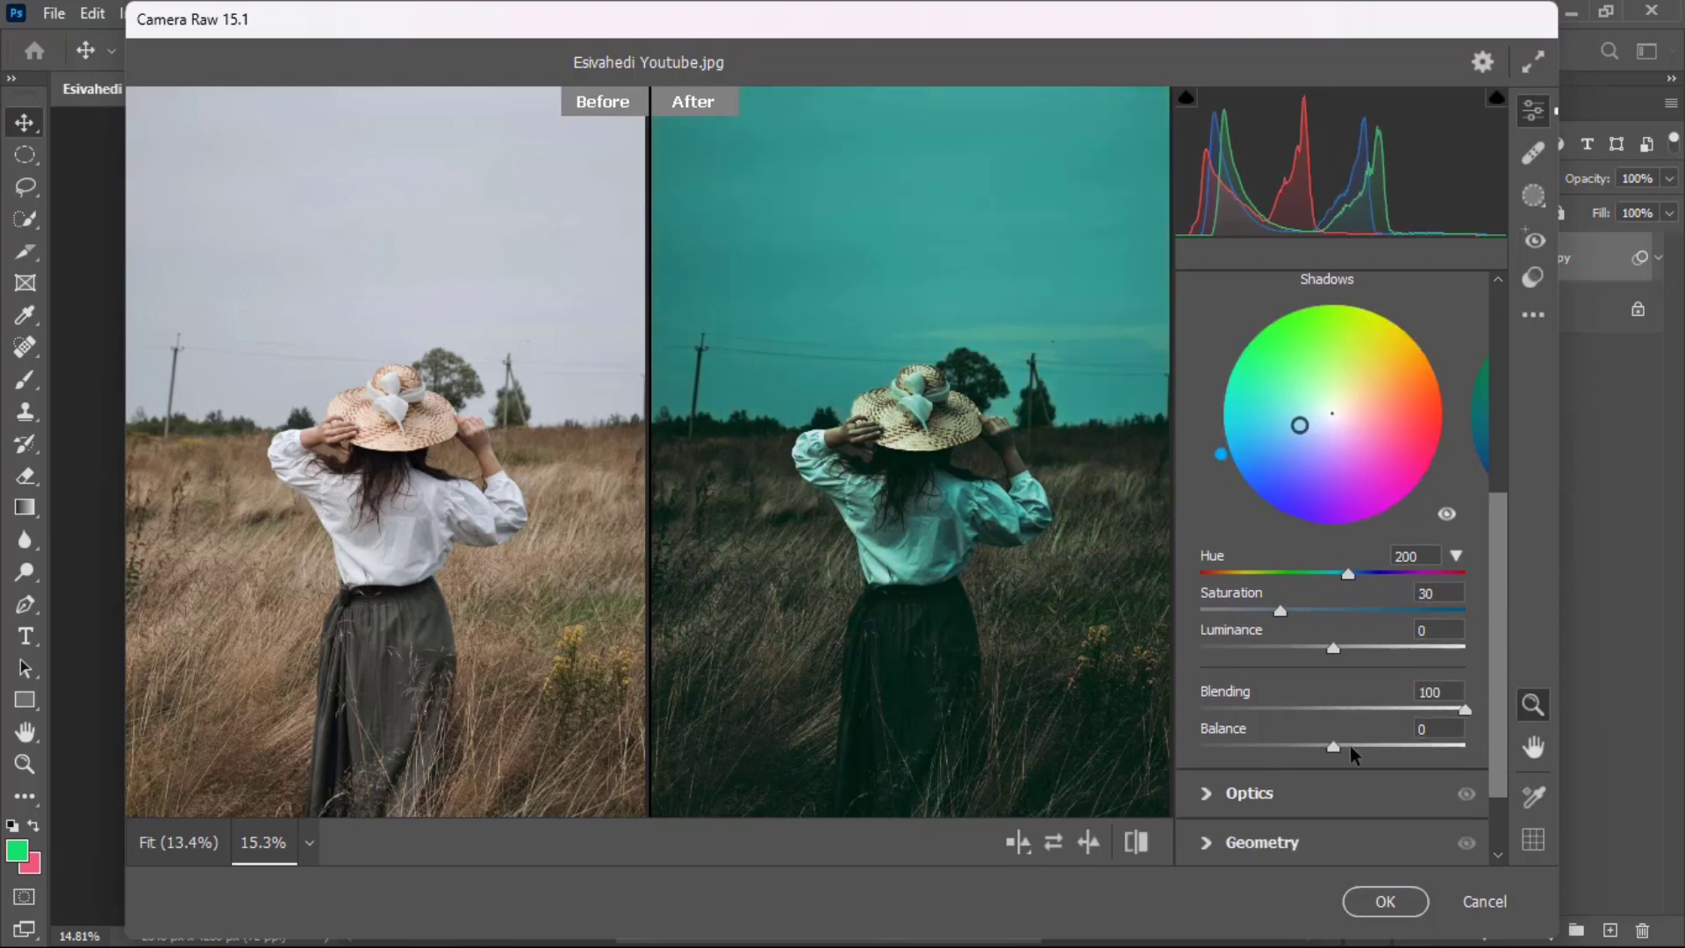
{"action": "left_click_drag", "start_coordinate": [1334, 747], "coordinate": [1466, 752]}
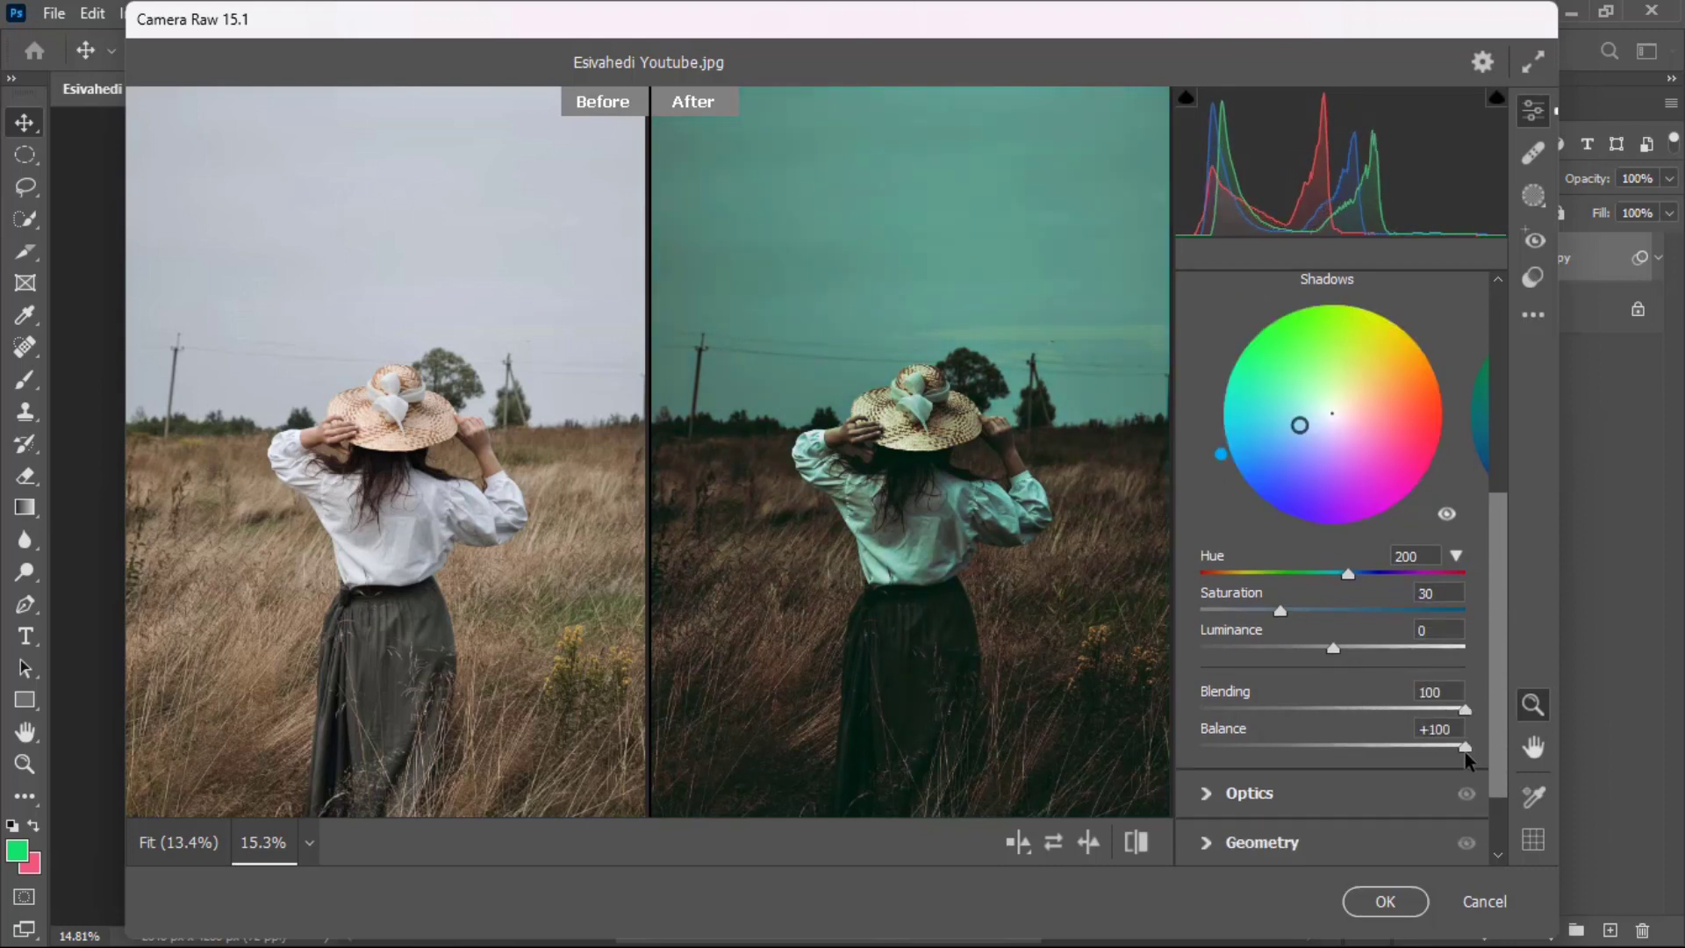
{"action": "left_click", "coordinate": [1392, 901]}
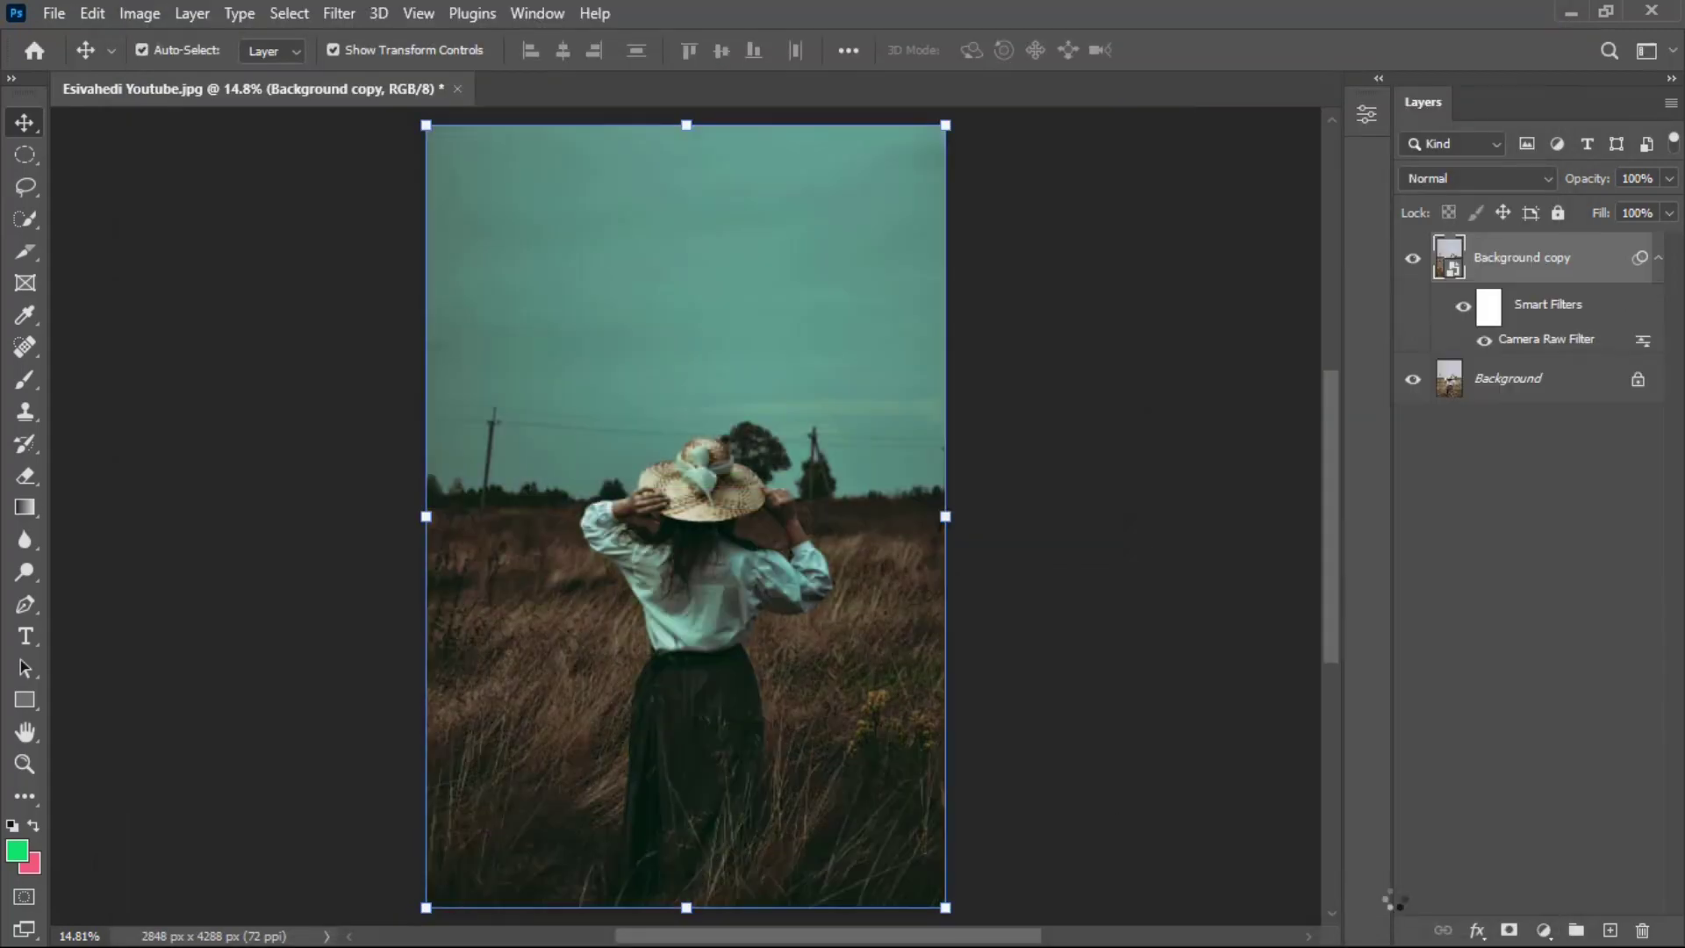
Step: Toggle the visibility of the Background copy layer to compare the graded photo with the original
{"action": "left_click", "coordinate": [1414, 261]}
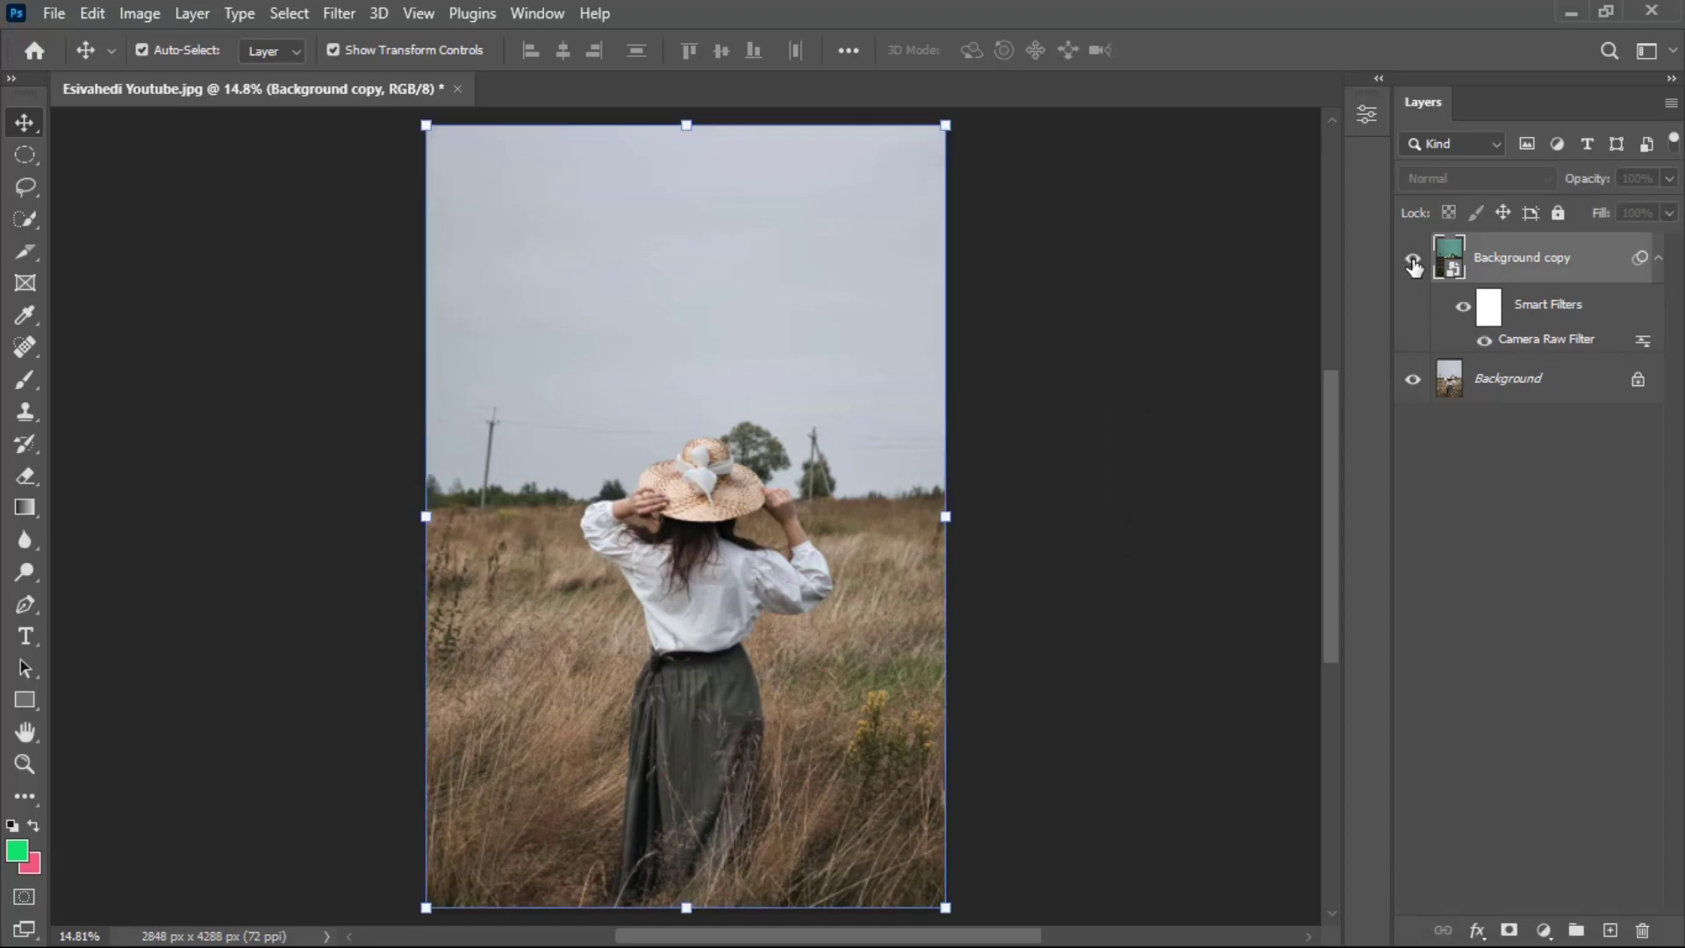
{"action": "left_click", "coordinate": [1413, 261]}
{"action": "left_click", "coordinate": [1413, 261]}
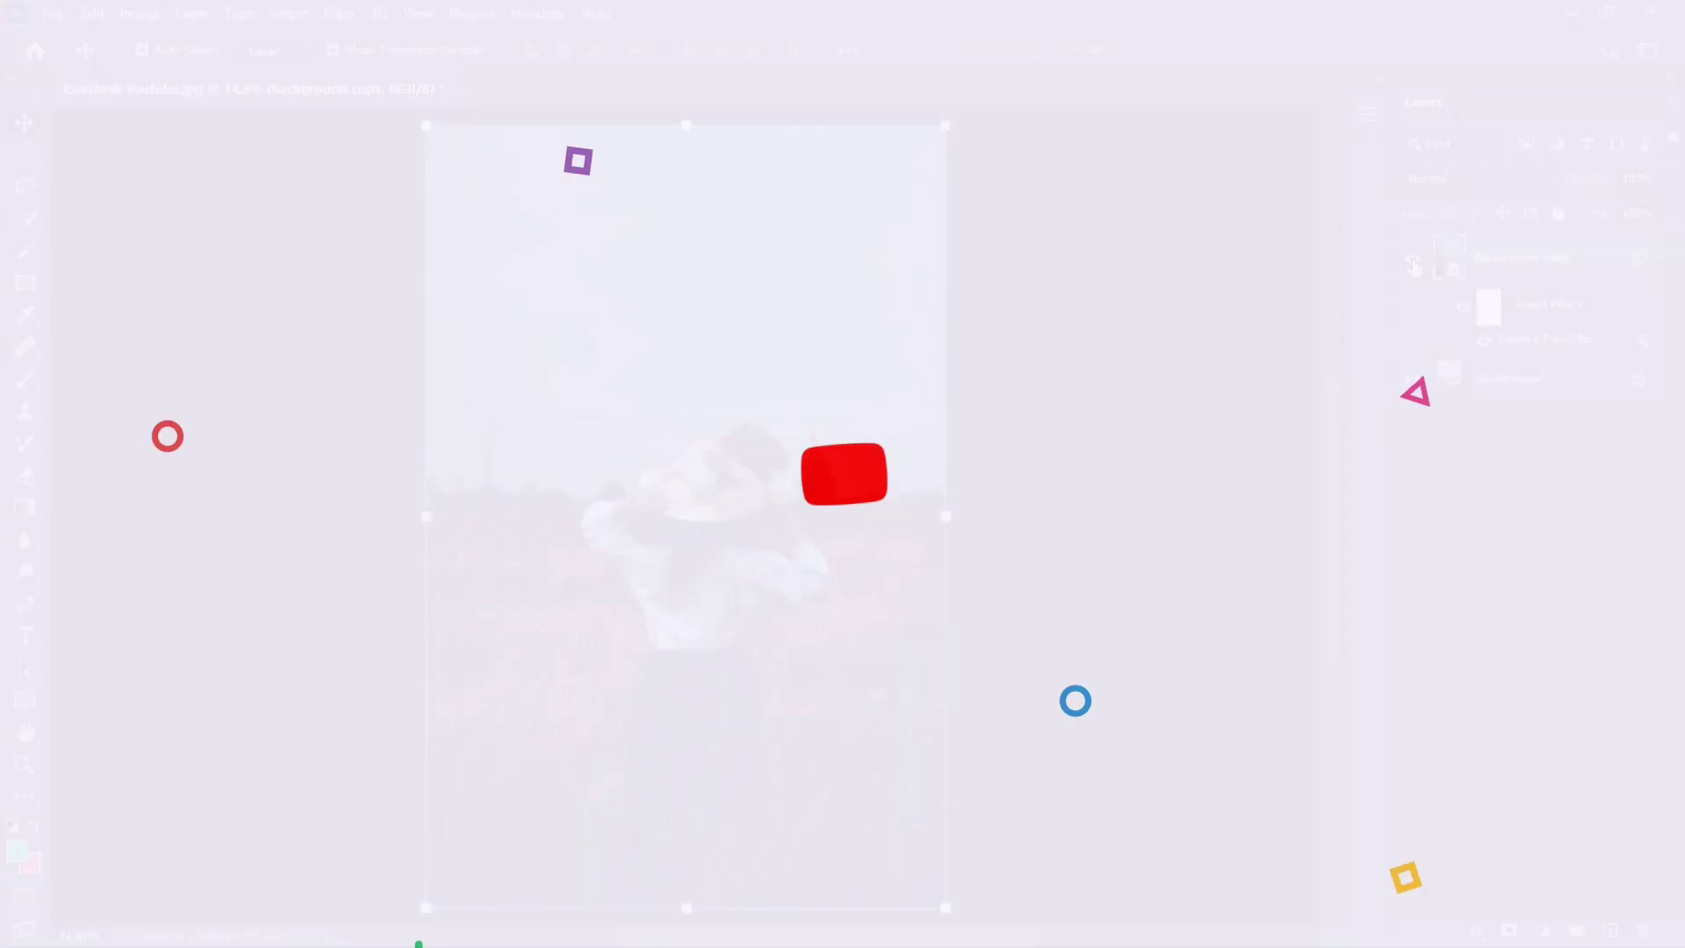